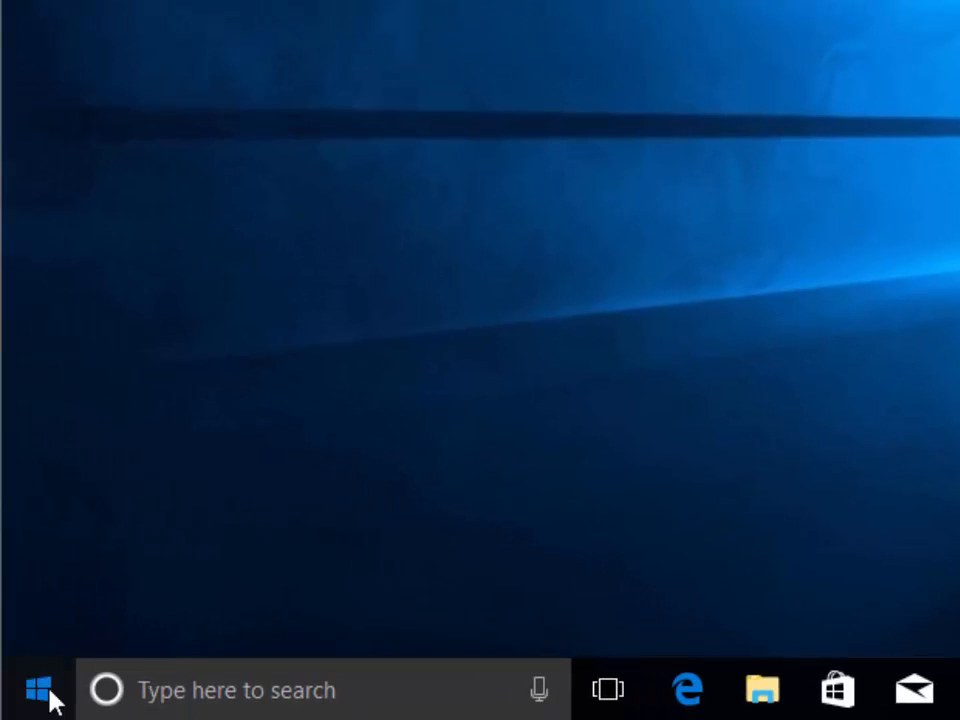
Search the web for "the windows club" in Microsoft Edge and open The Windows Club official site.
left_click(49, 699)
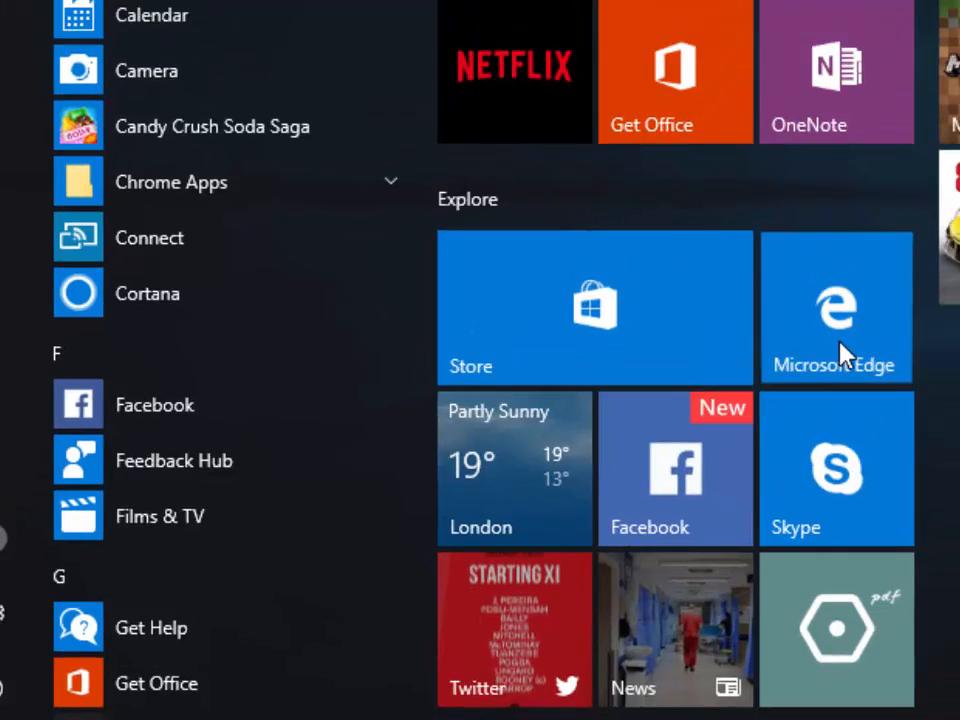
left_click(884, 288)
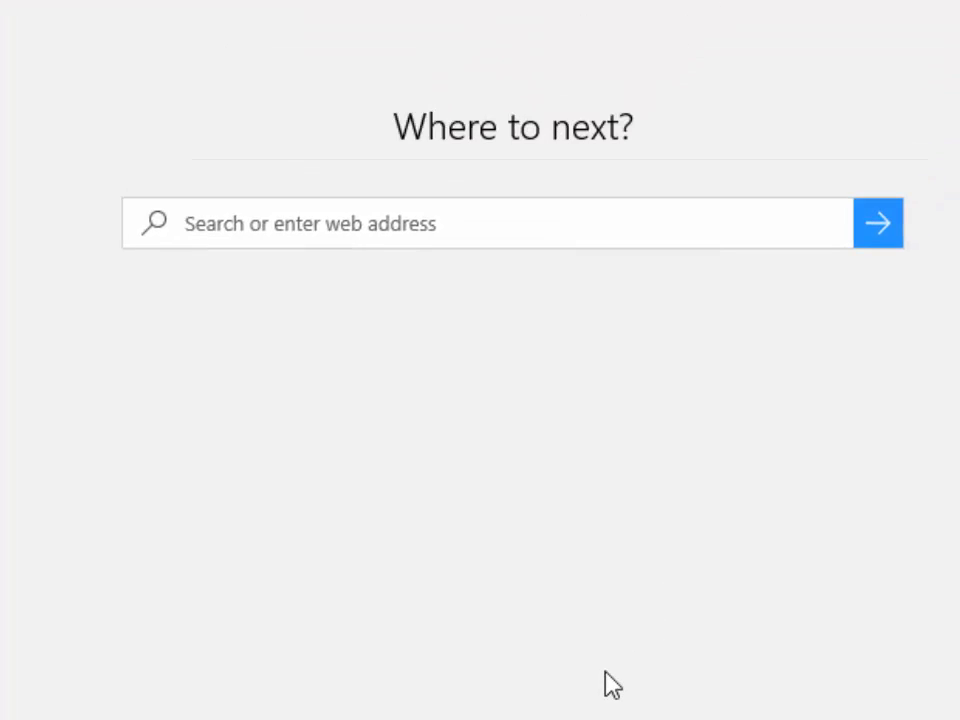
type("the ")
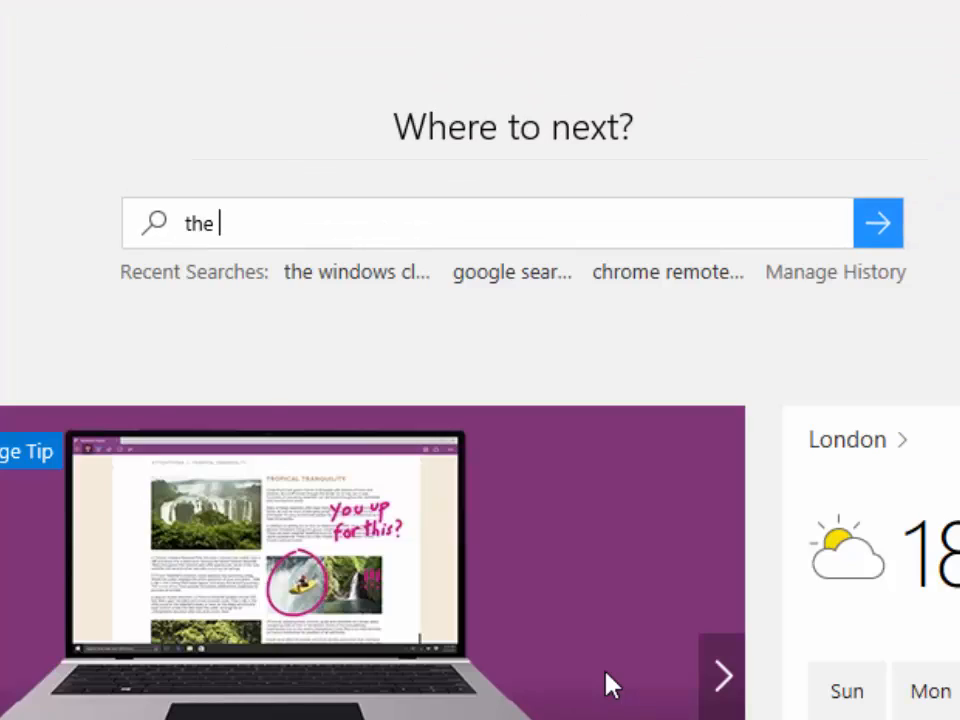
type("windwos")
key("BackSpace")
key("BackSpace")
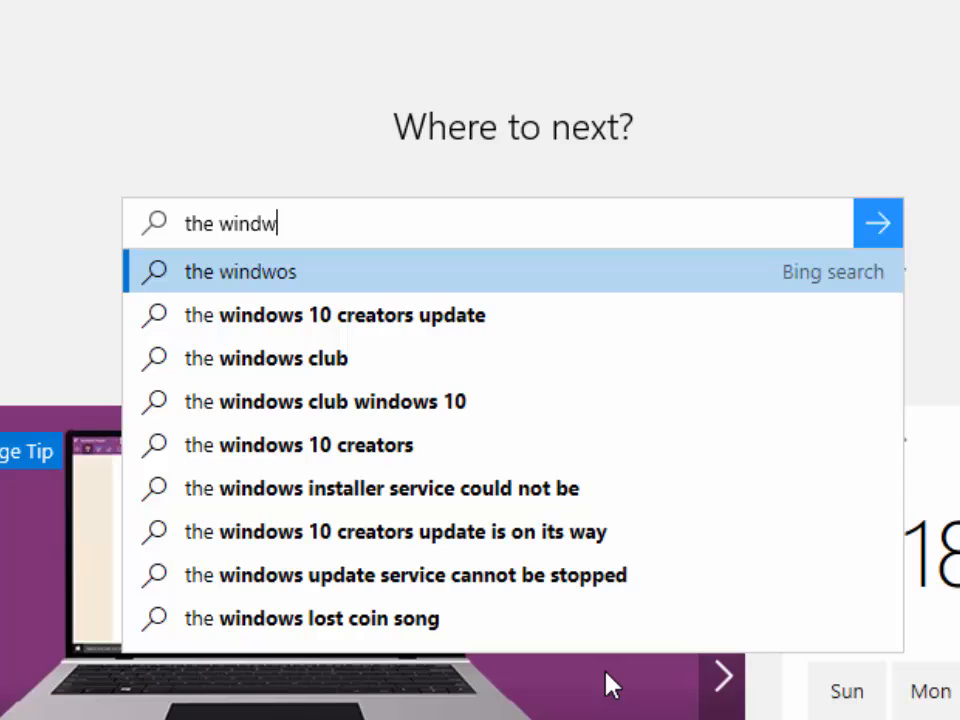
type("ows club")
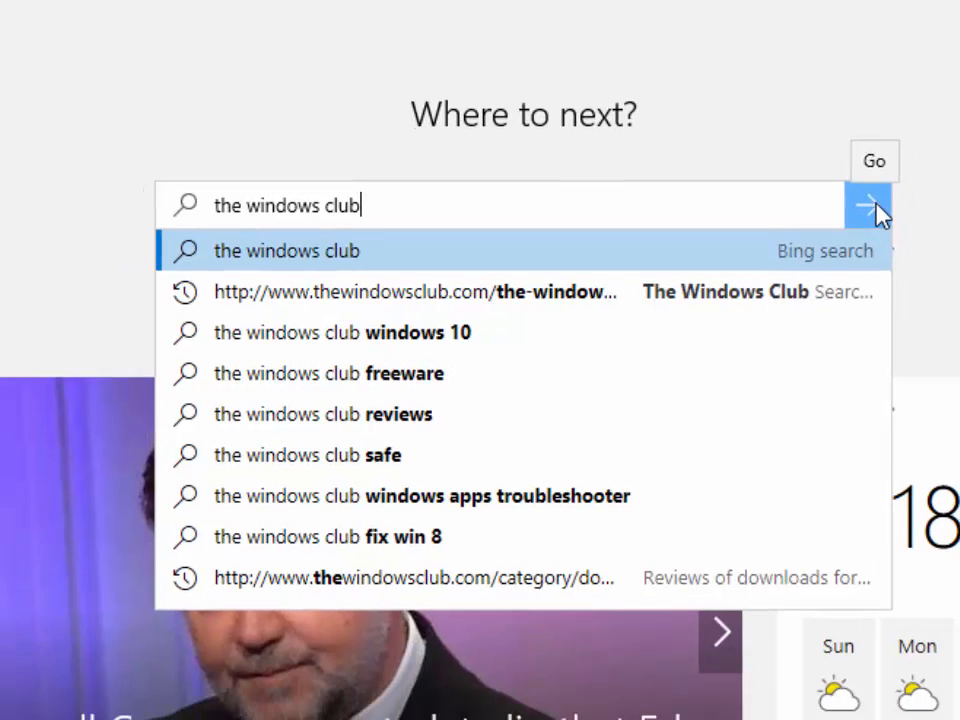
left_click(884, 228)
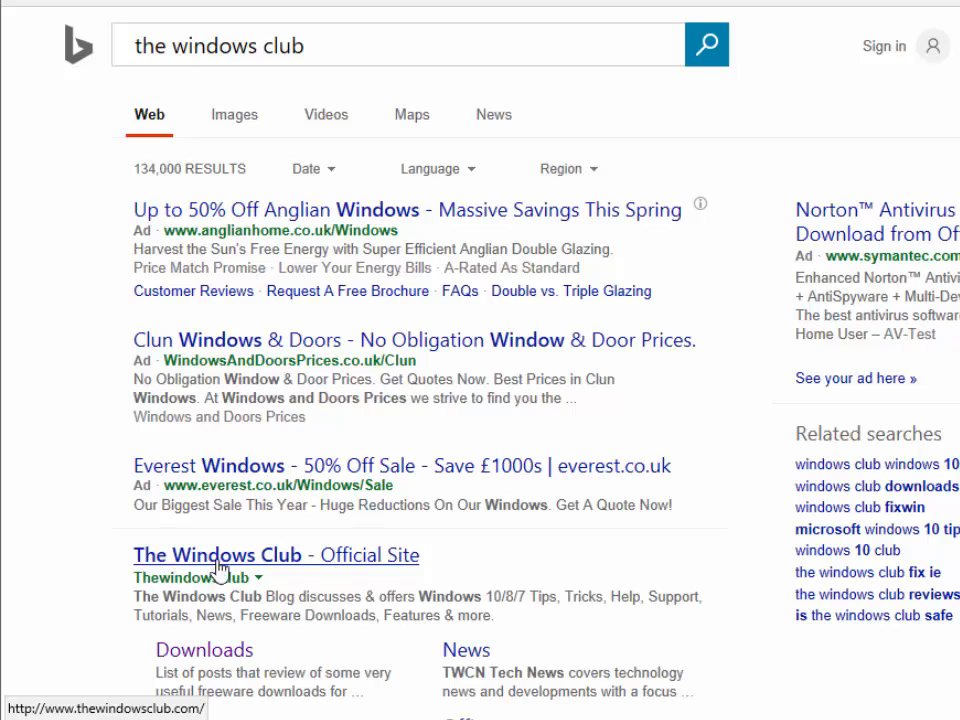
left_click(156, 562)
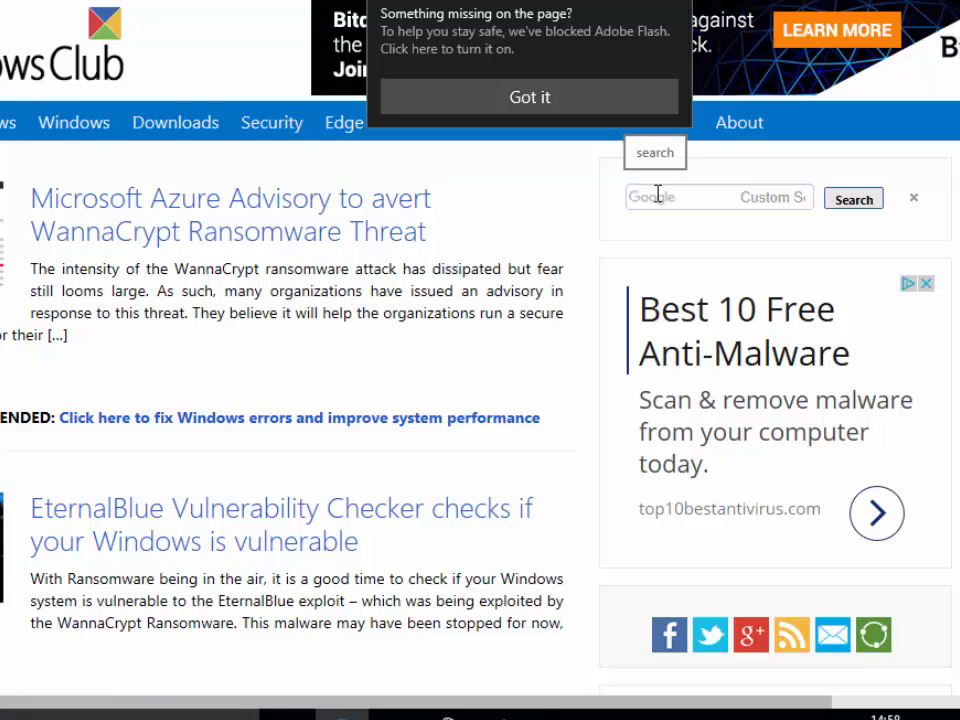
Search The Windows Club site for "windows tweaker" and open the Ultimate Windows Tweaker 4 for Windows 10 article.
left_click(657, 195)
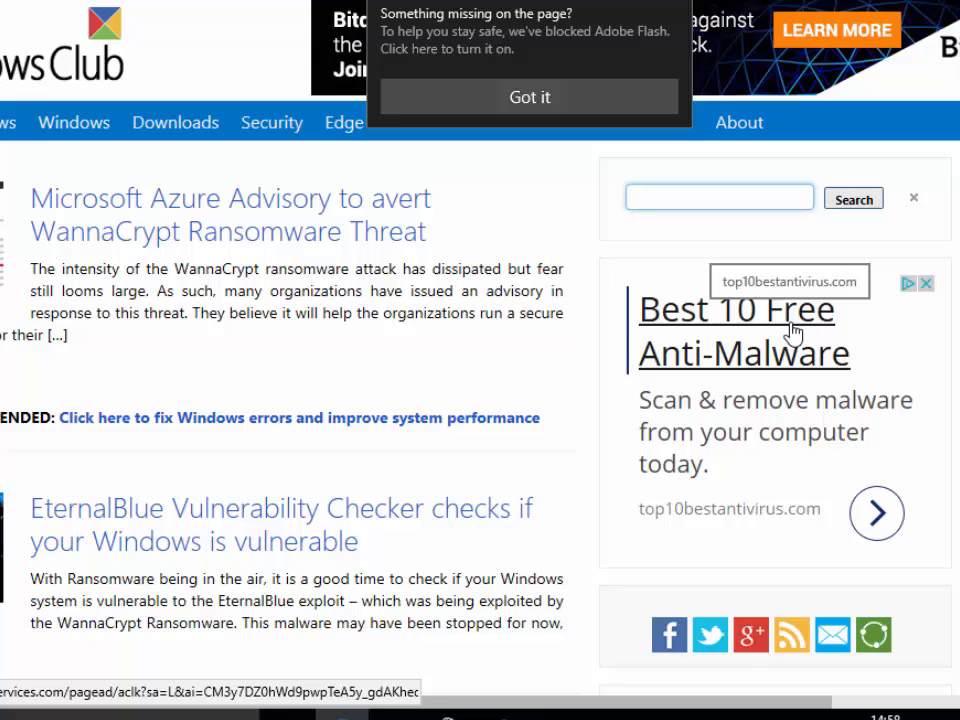
type("windows t")
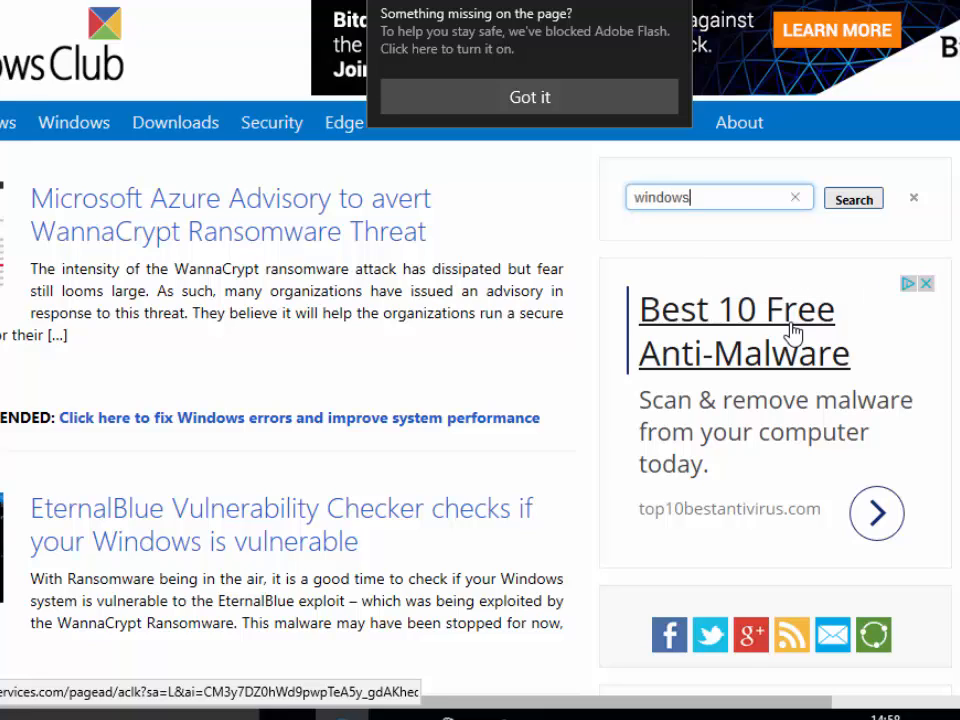
type("weaker")
left_click(862, 201)
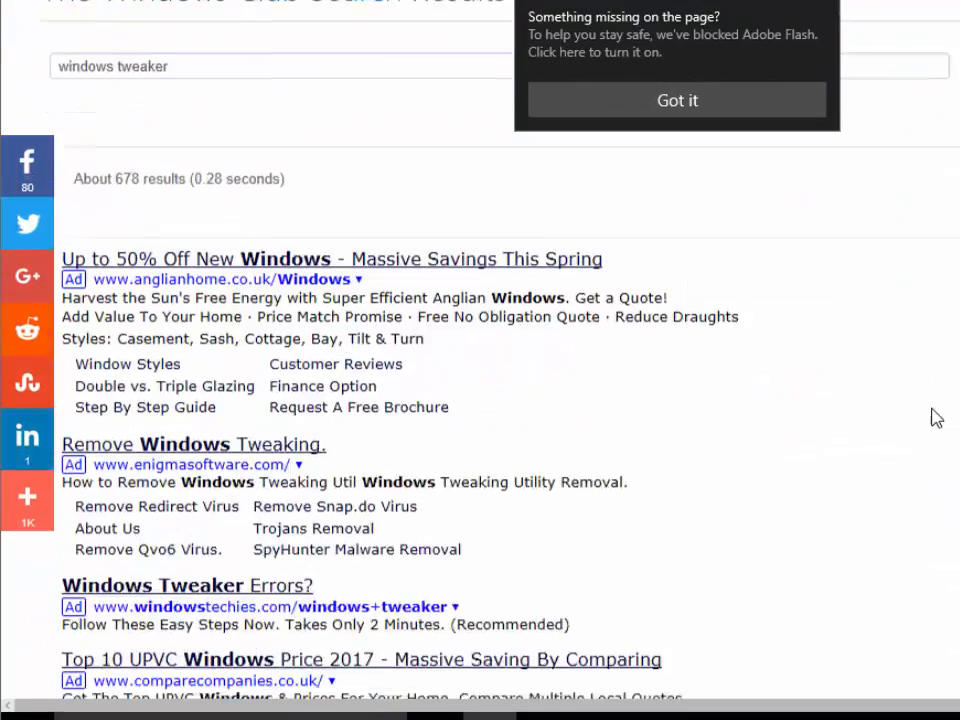
scroll(936, 418, "down", 5)
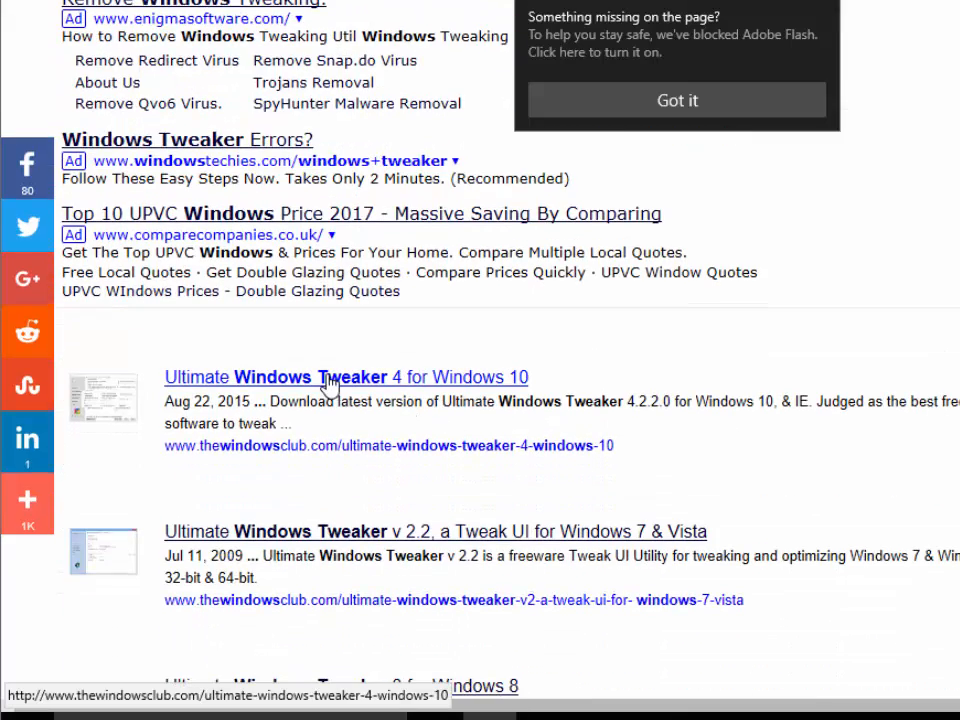
left_click(400, 383)
Download Ultimate Windows Tweaker 4.2.3 for Windows 10 from the article and save UWT4.zip.
scroll(400, 380, "down", 8)
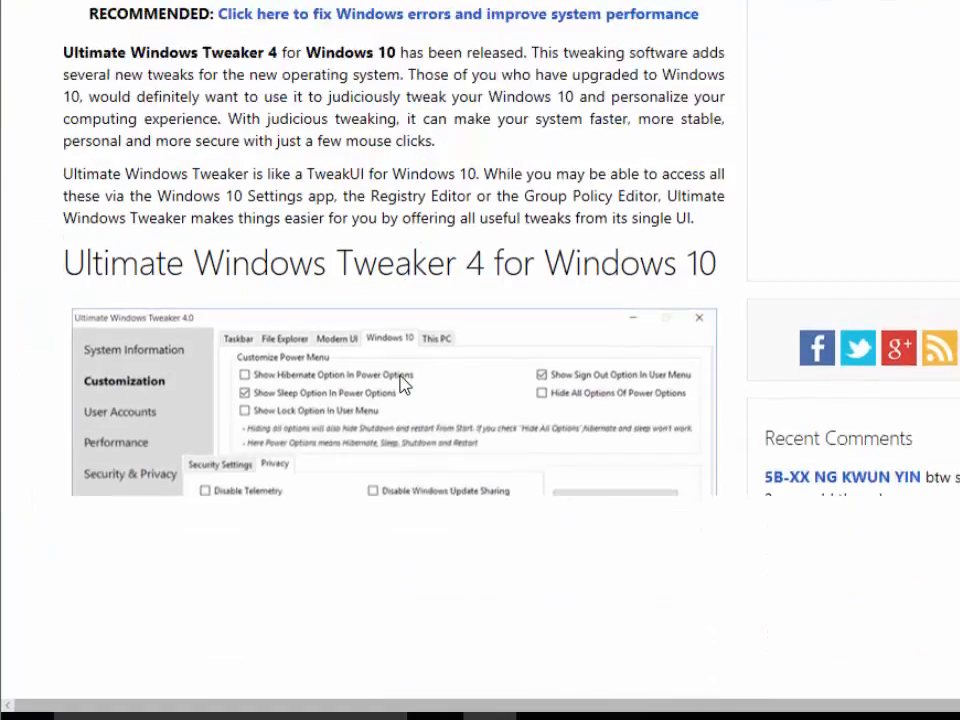
scroll(401, 378, "down", 15)
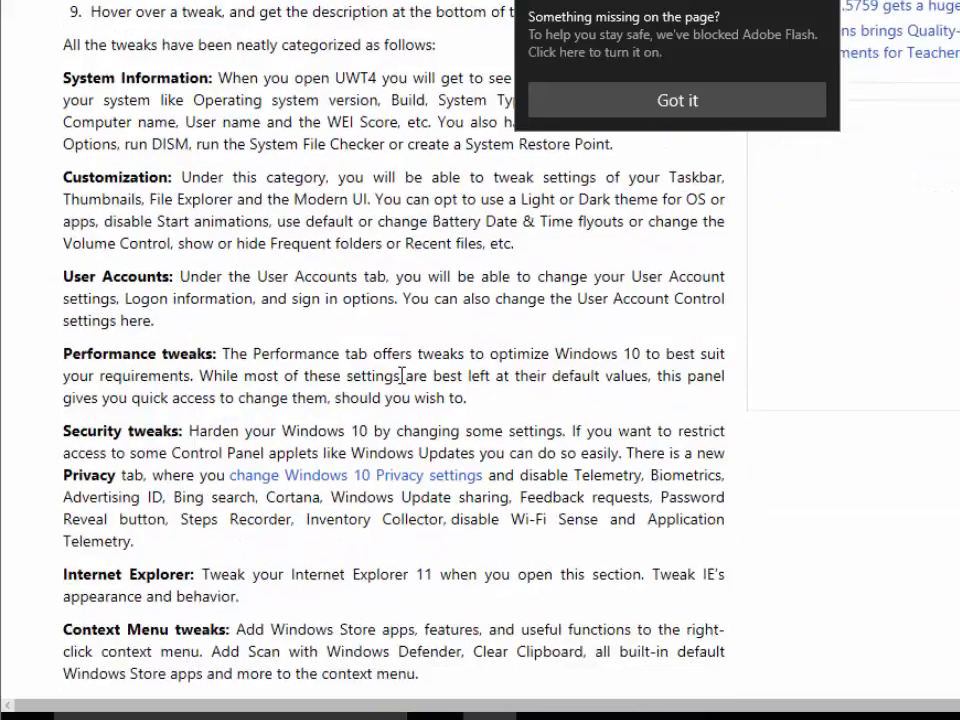
scroll(404, 384, "down", 15)
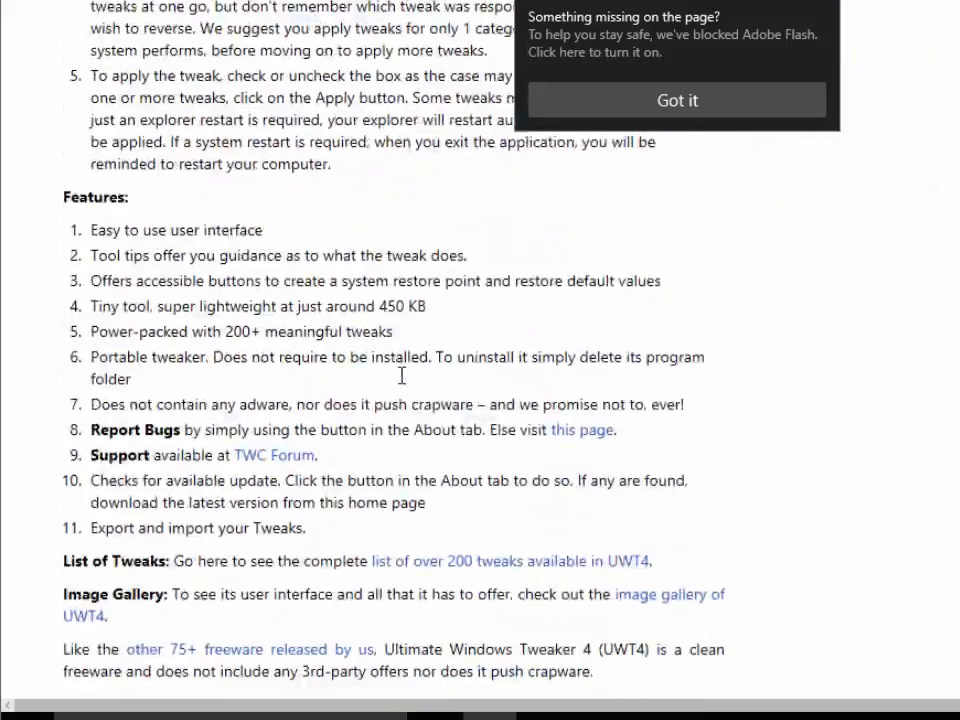
scroll(403, 386, "down", 1)
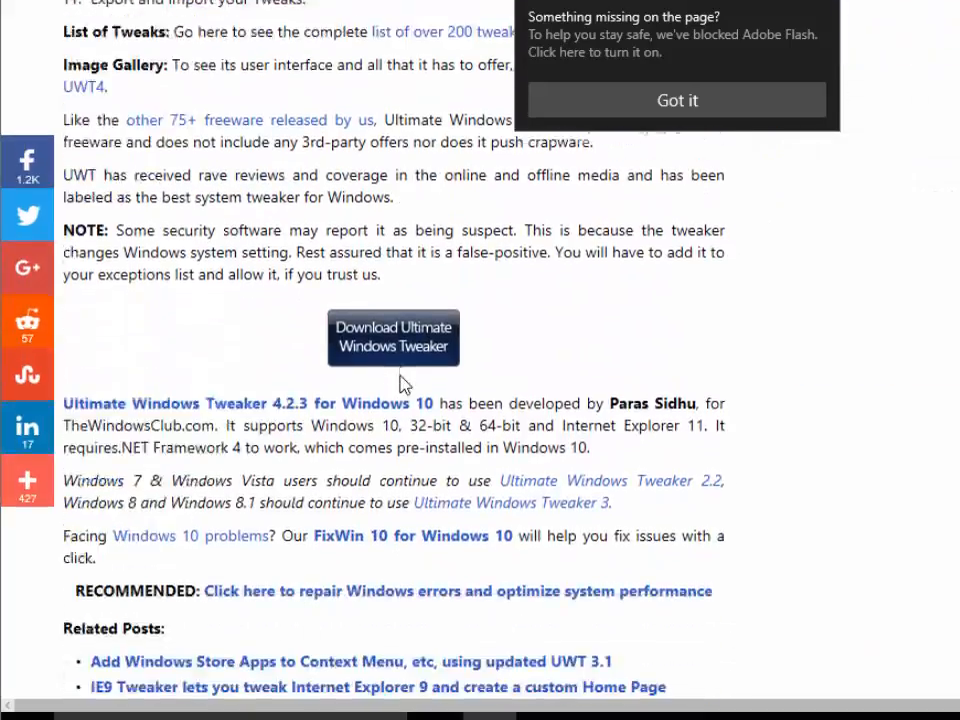
left_click(341, 411)
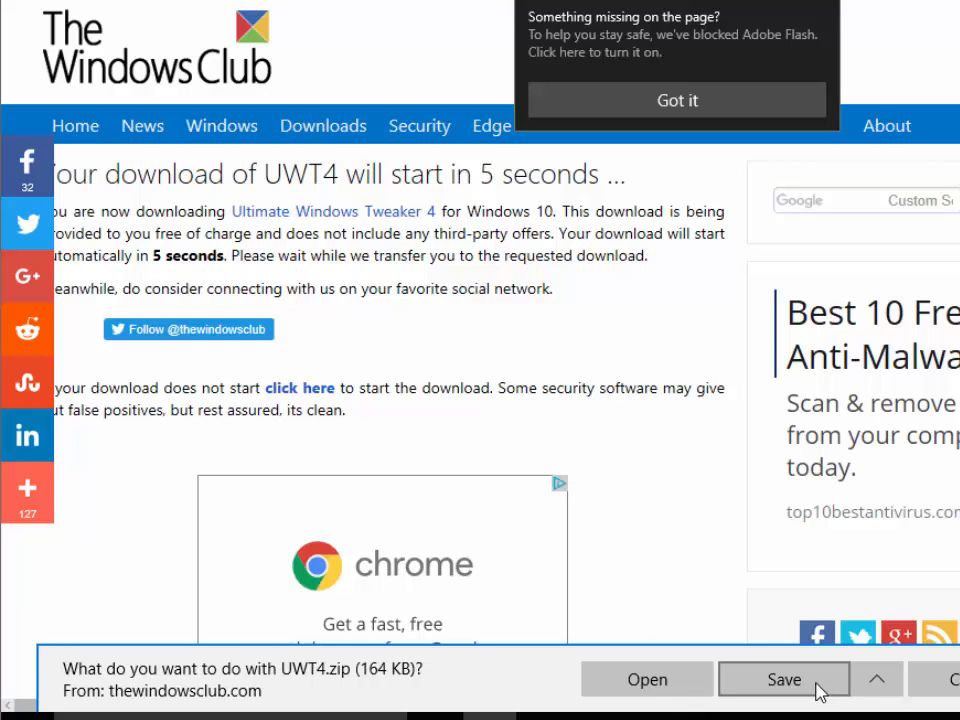
left_click(784, 680)
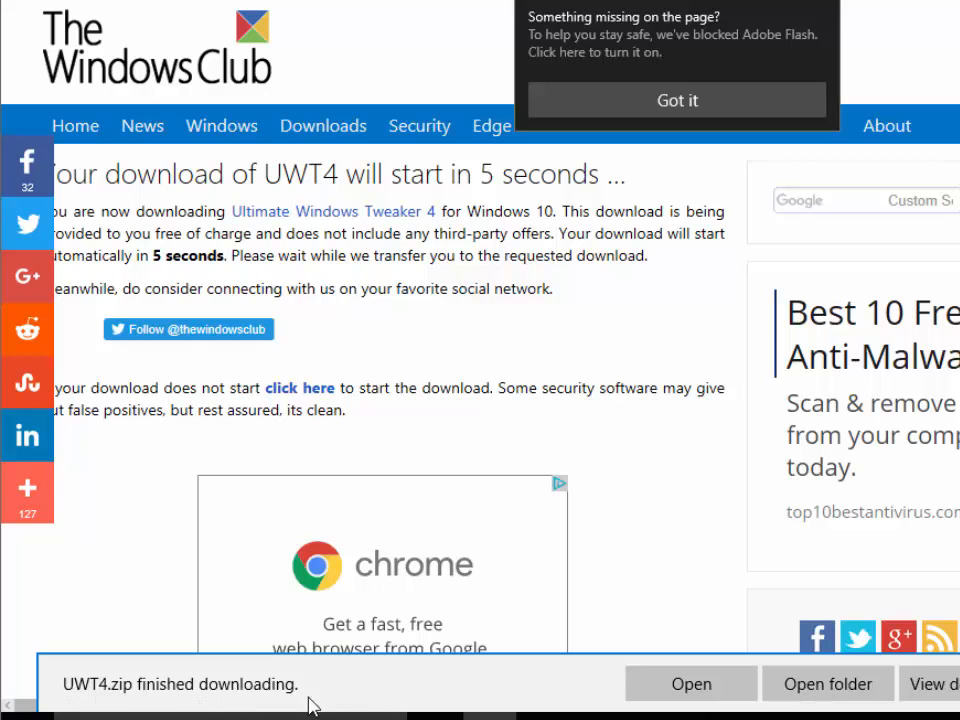
Show UWT4.zip in its download folder and extract all its files to the proposed UWT4 folder in Downloads.
left_click(880, 686)
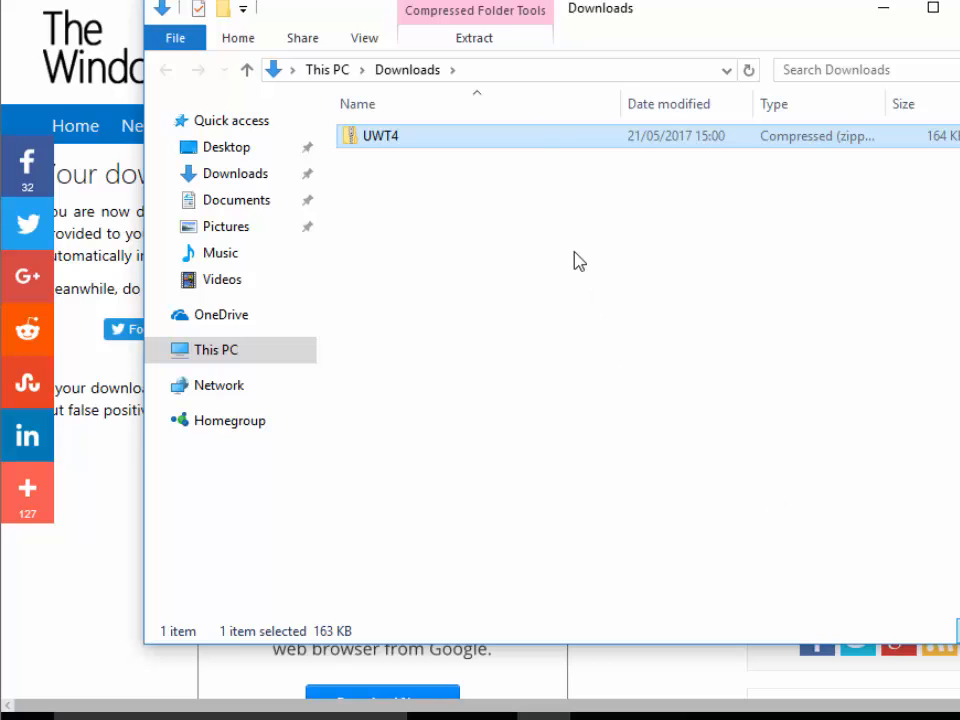
left_click(506, 44)
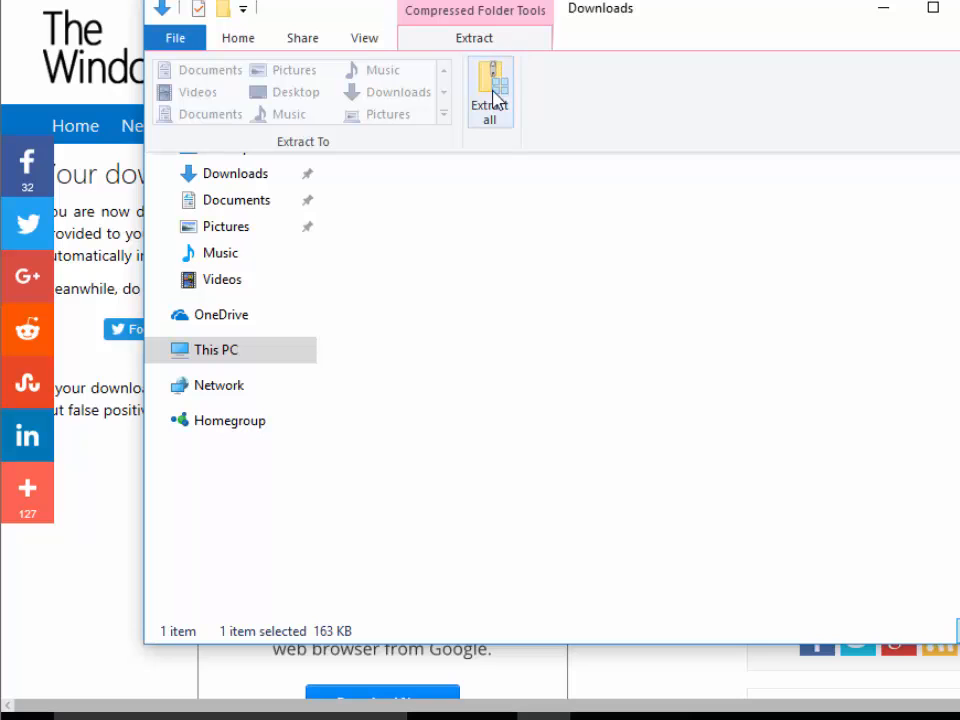
left_click(509, 133)
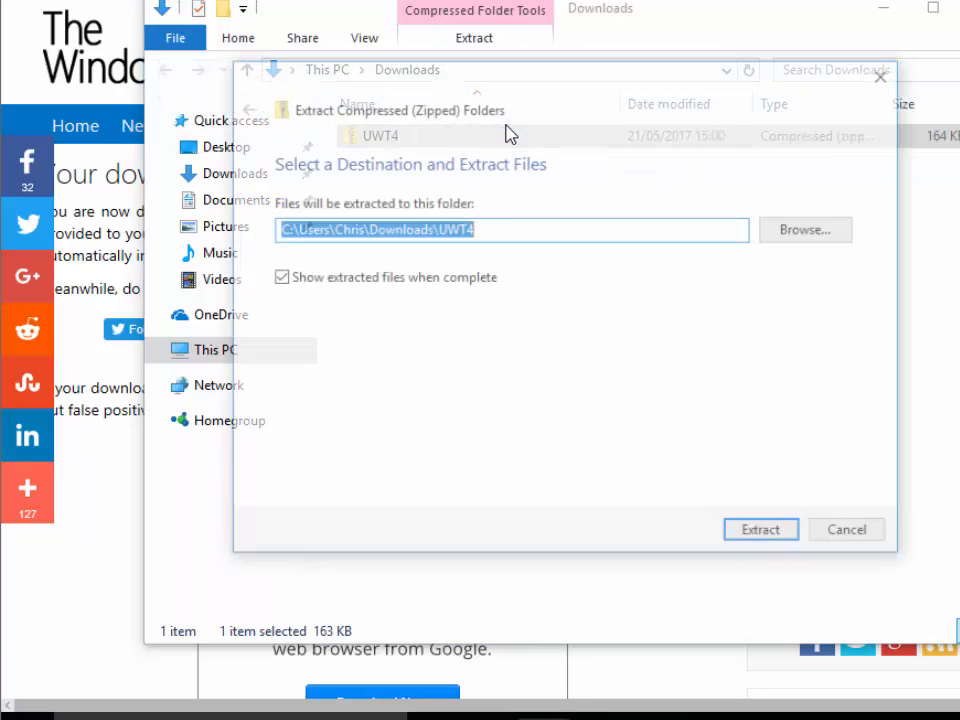
left_click(791, 543)
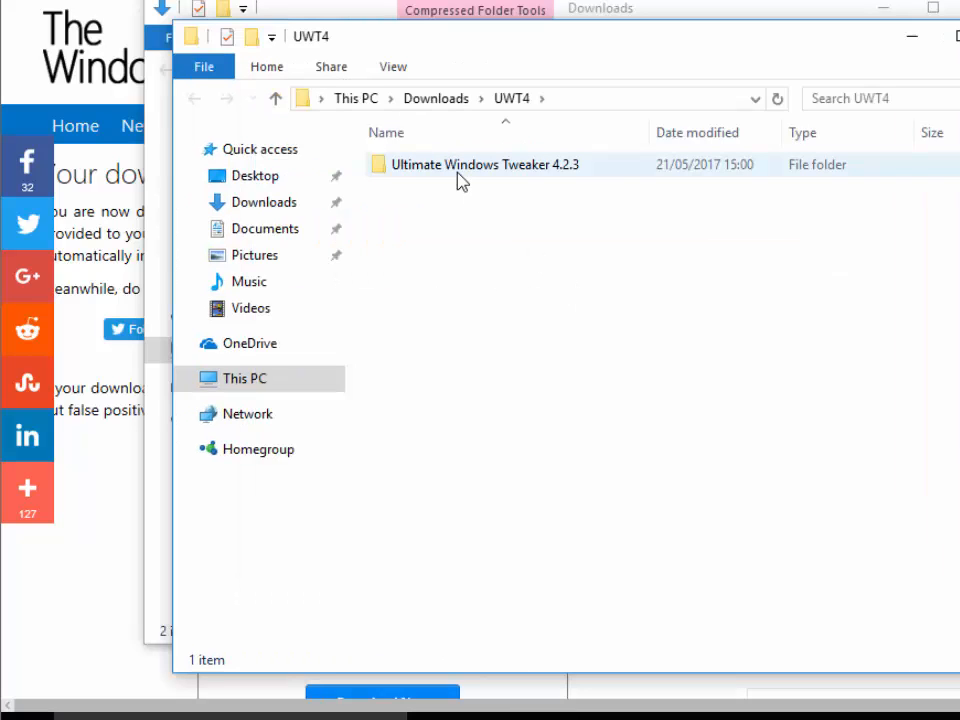
Launch the Ultimate Windows Tweaker 4.2.3 application from the extracted folder and allow it to make changes to the device.
double_click(459, 179)
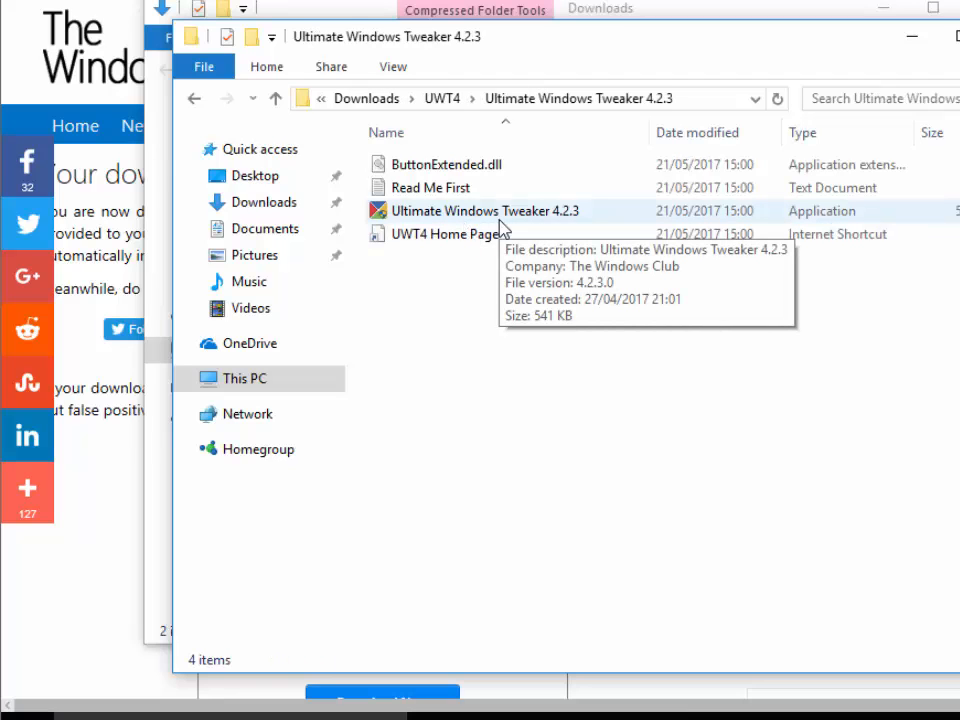
double_click(499, 216)
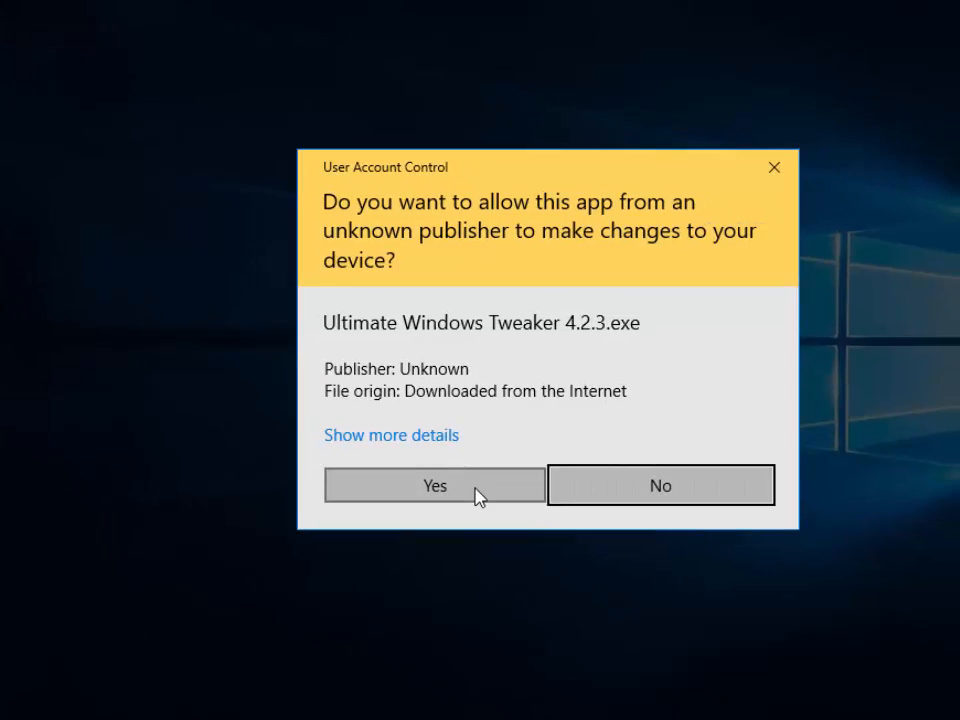
left_click(422, 516)
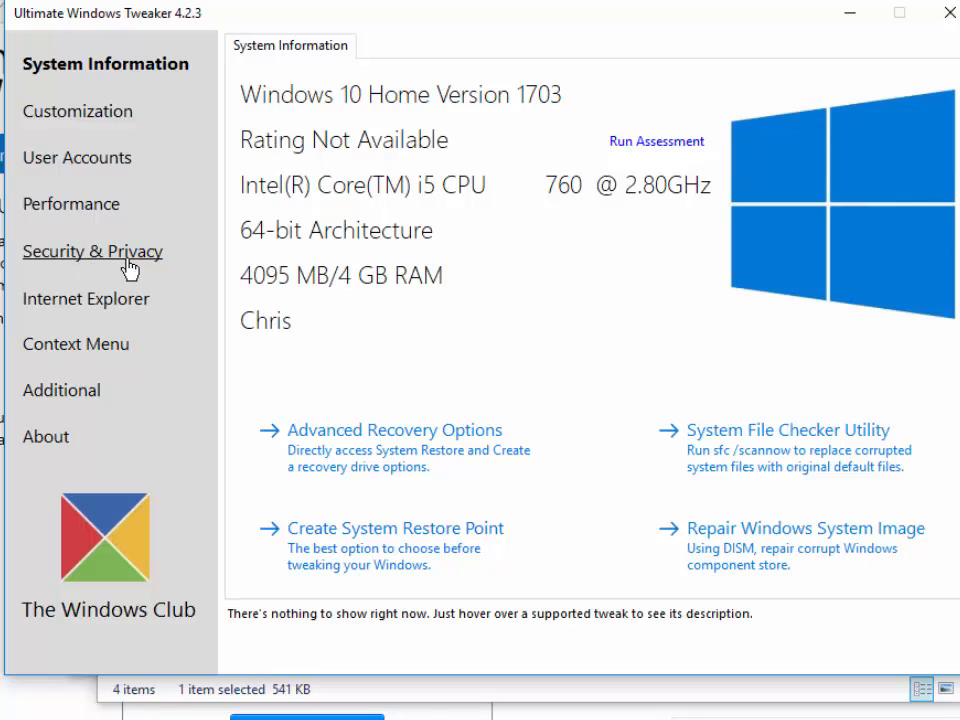
In the Privacy tweaks under Security & Privacy, select Disable Telemetry, Disable And Reset Advertising ID and Disable Handwriting Data Sharing.
left_click(129, 268)
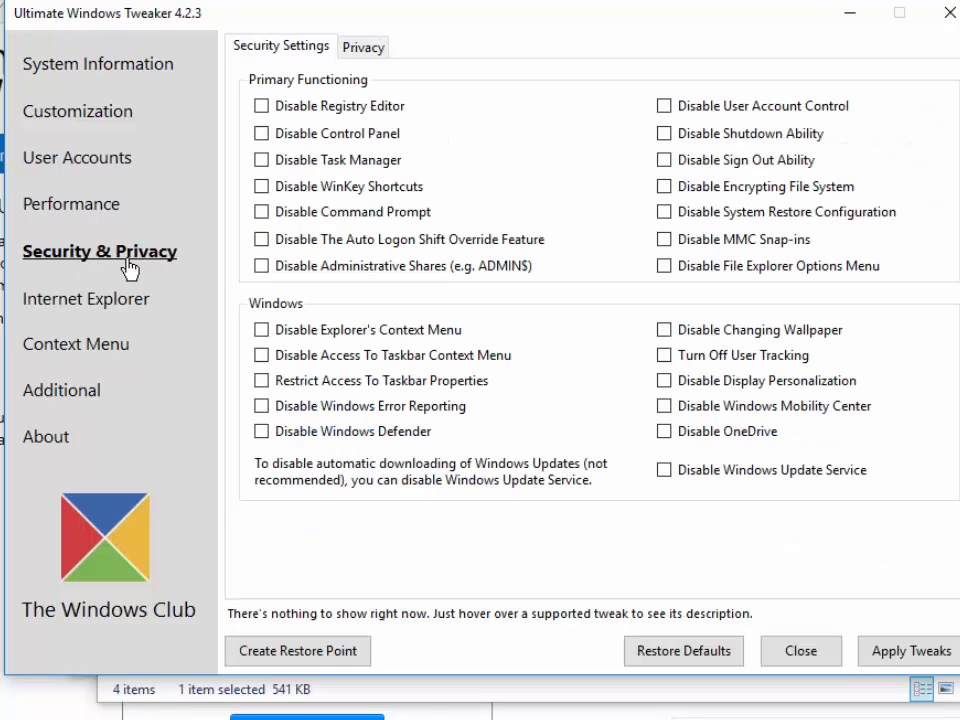
left_click(385, 48)
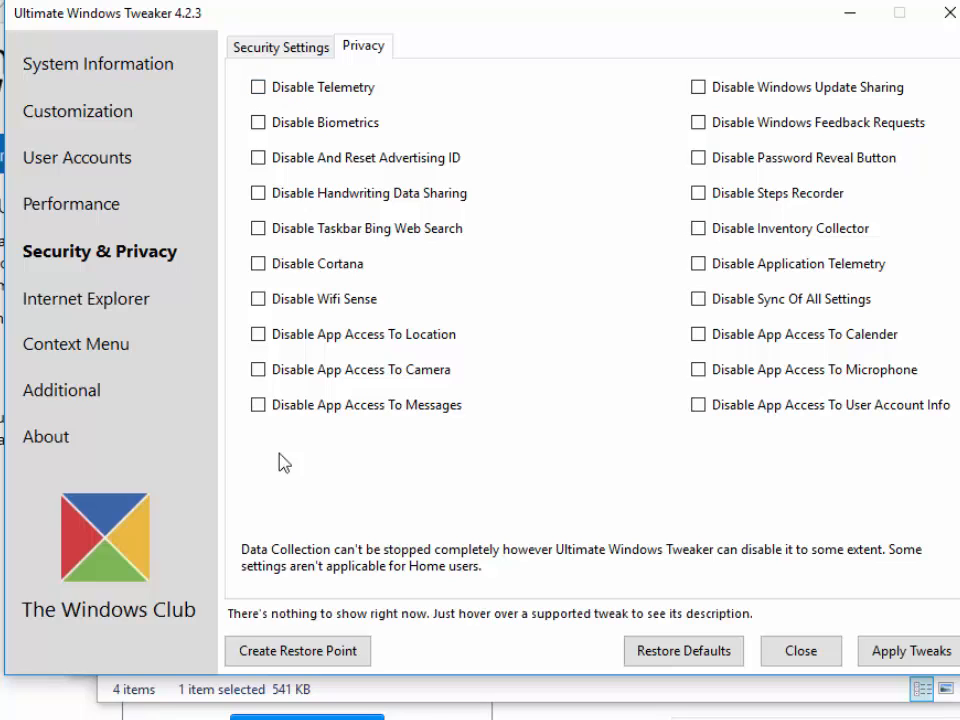
mouse_move(328, 94)
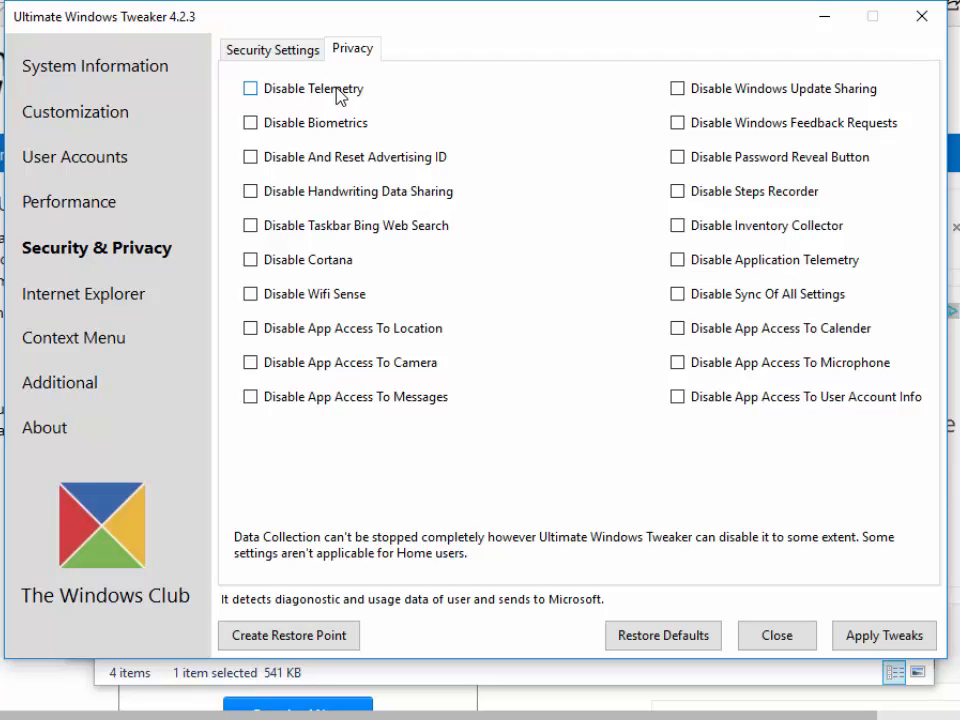
left_click(266, 89)
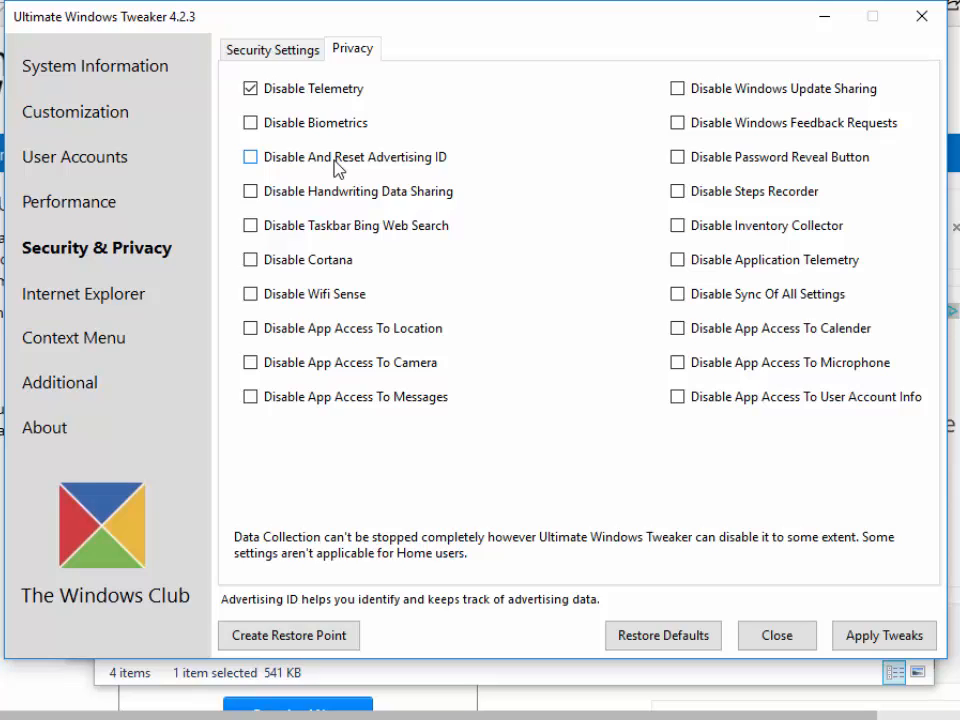
left_click(251, 158)
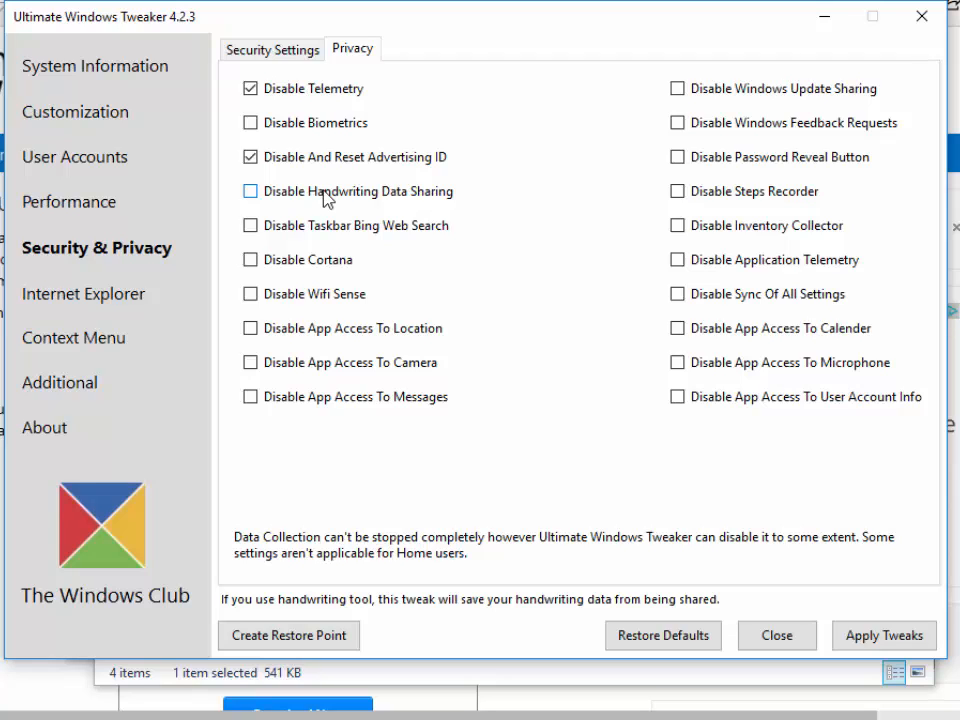
left_click(250, 196)
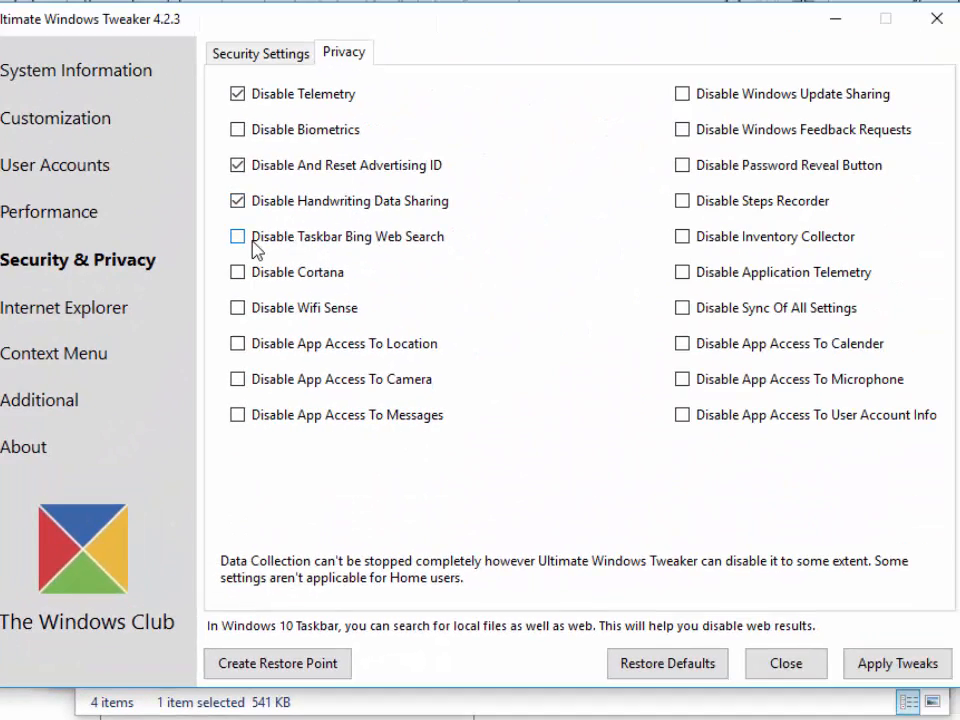
Select the privacy tweaks Disable Taskbar Bing Web Search, Disable Cortana and Disable Wifi Sense.
left_click(241, 239)
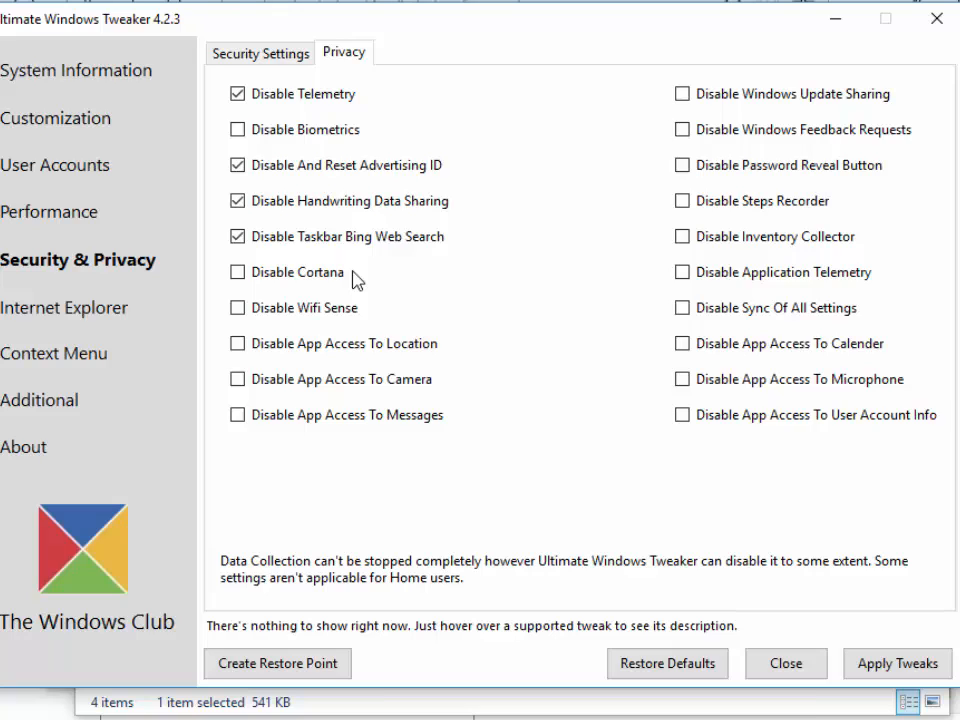
left_click(240, 274)
left_click(238, 310)
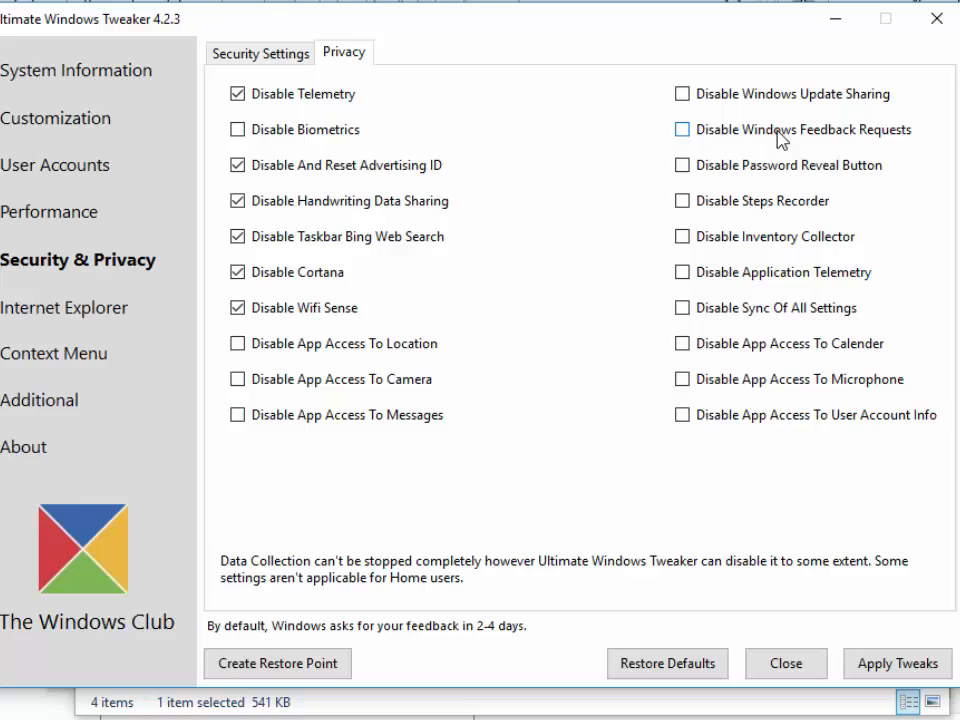
Select the privacy tweaks Disable Windows Feedback Requests, Disable Steps Recorder and Disable Inventory Collector.
left_click(682, 130)
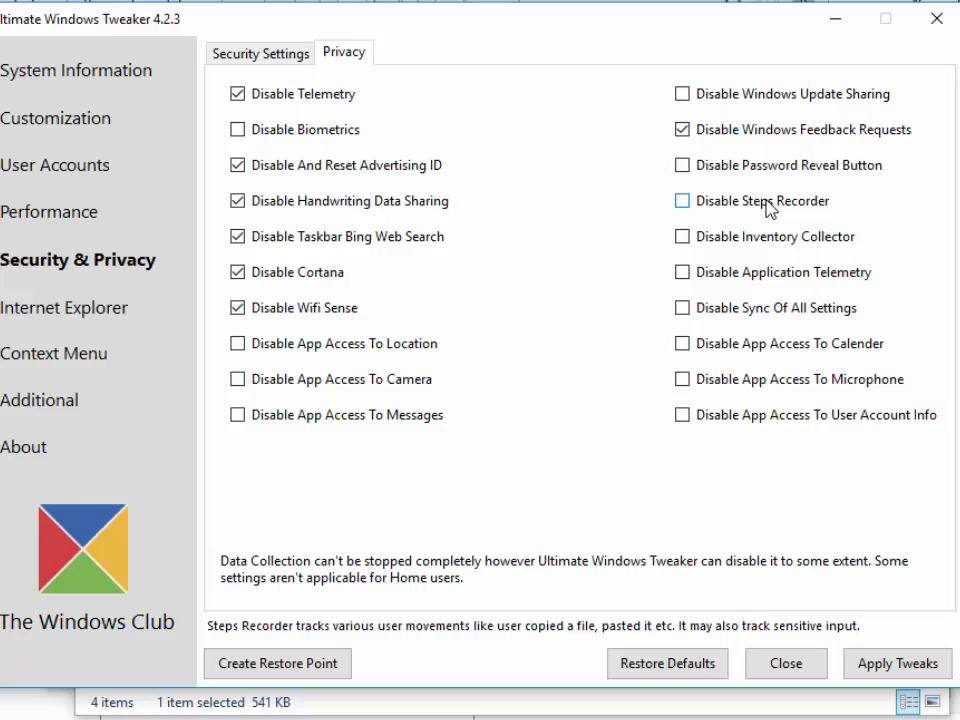
left_click(681, 201)
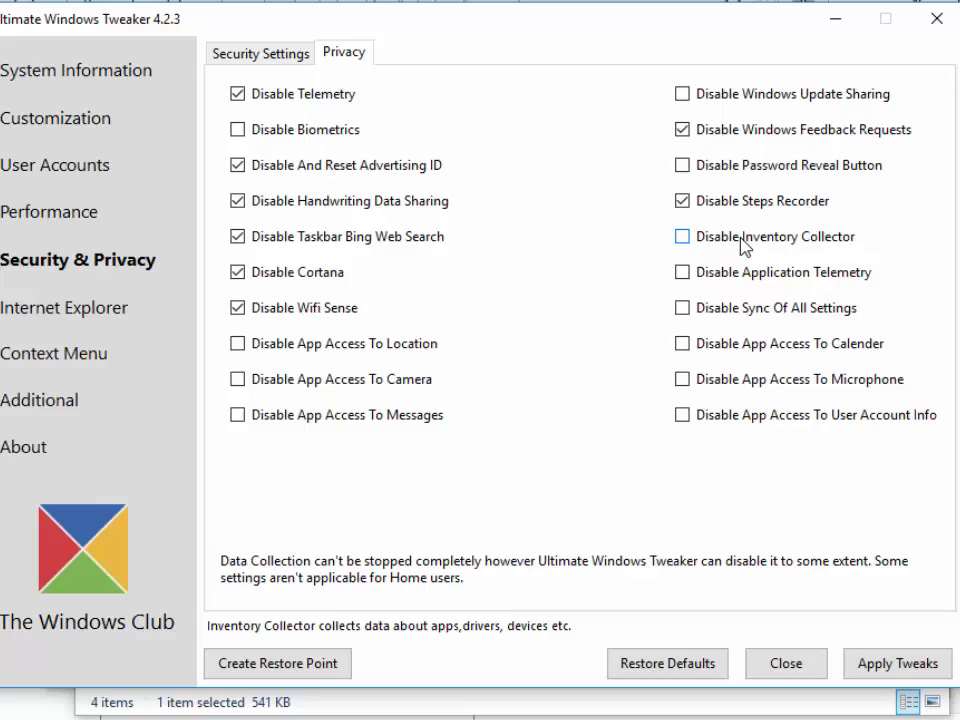
left_click(684, 238)
mouse_move(754, 278)
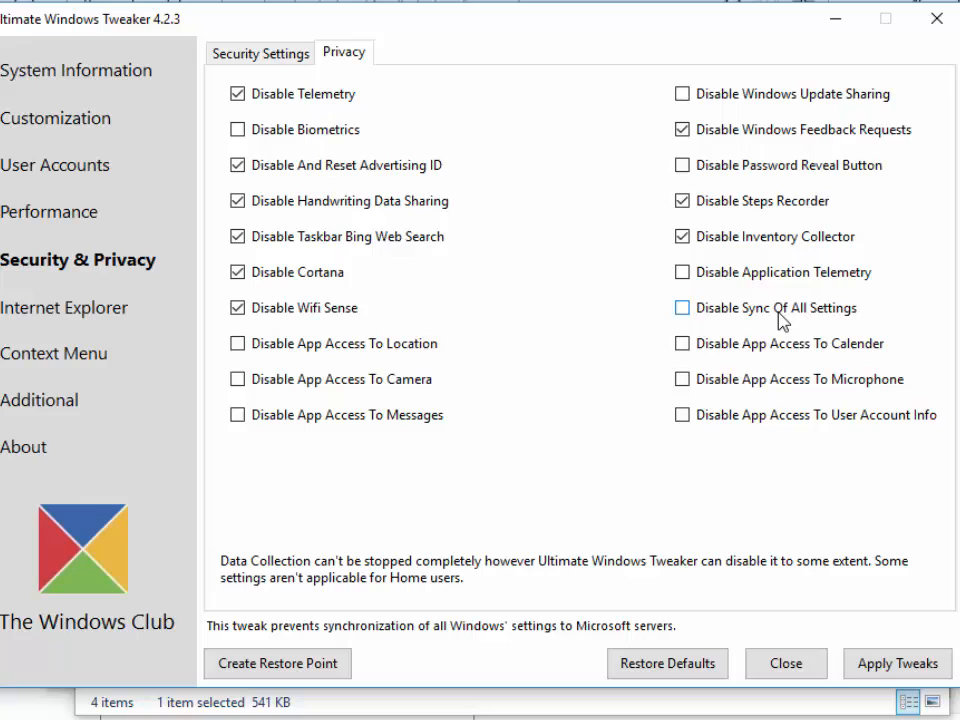
Select the privacy tweaks Disable Sync Of All Settings and Disable App Access To User Account Info, and apply the tweaks.
left_click(684, 310)
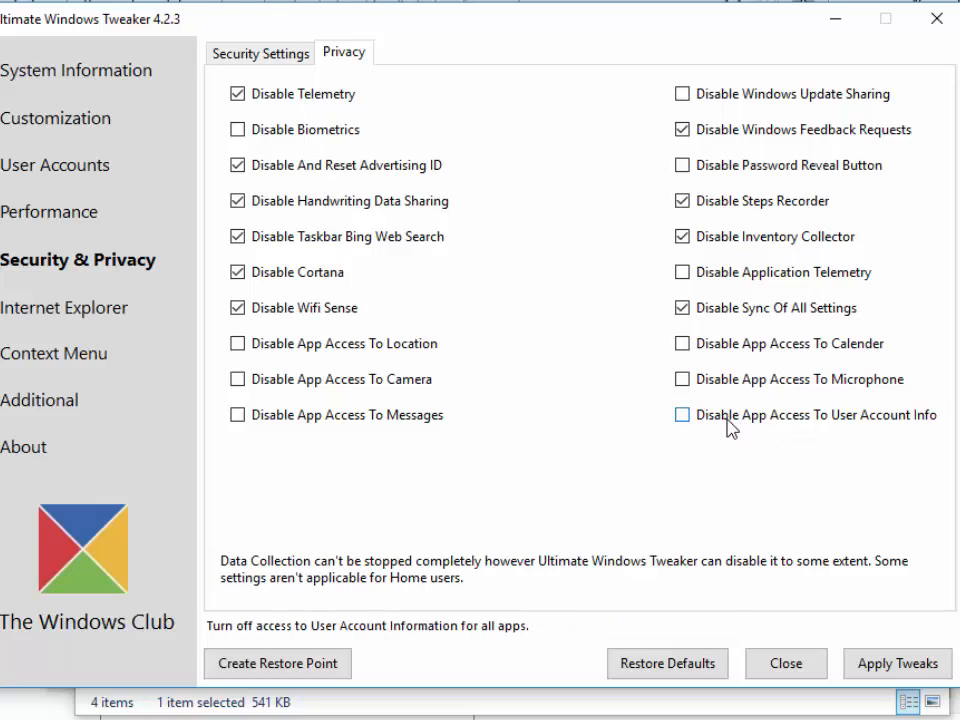
left_click(684, 418)
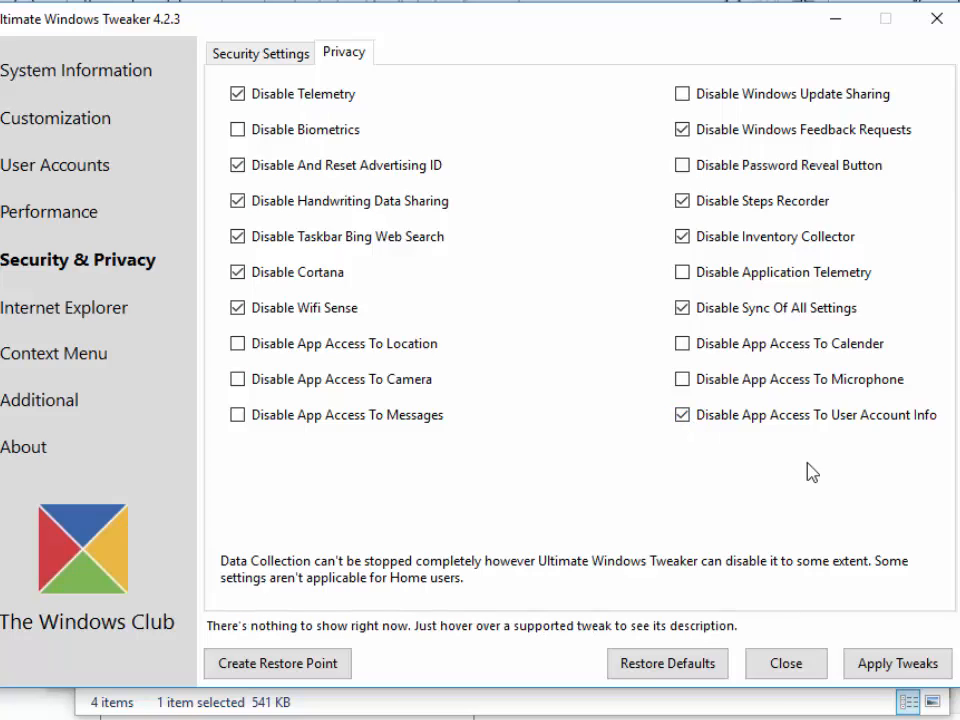
left_click(897, 663)
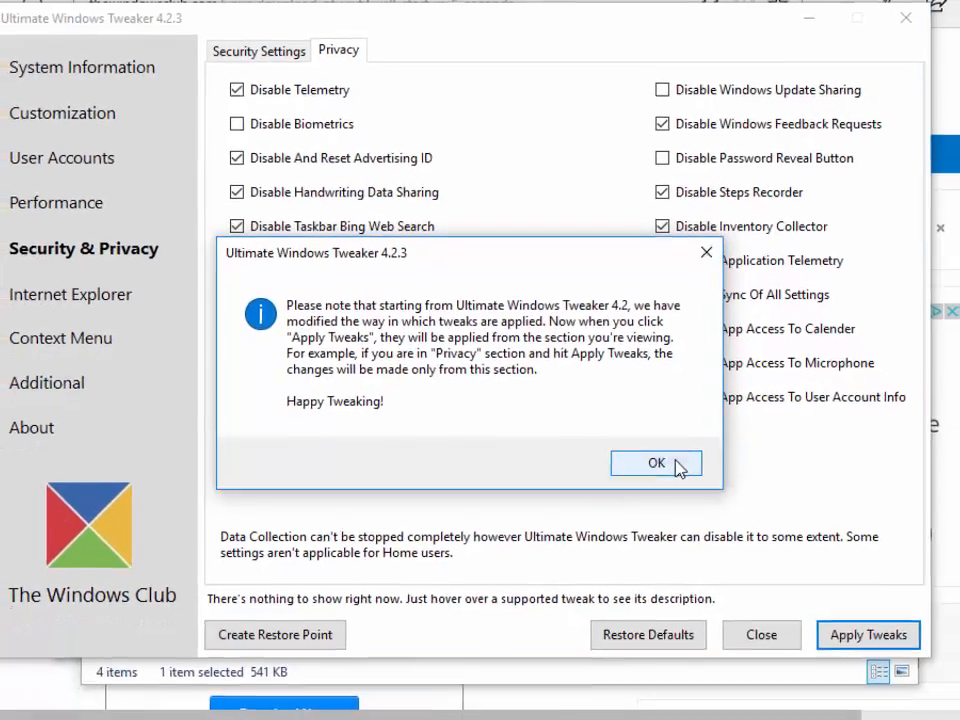
left_click(703, 484)
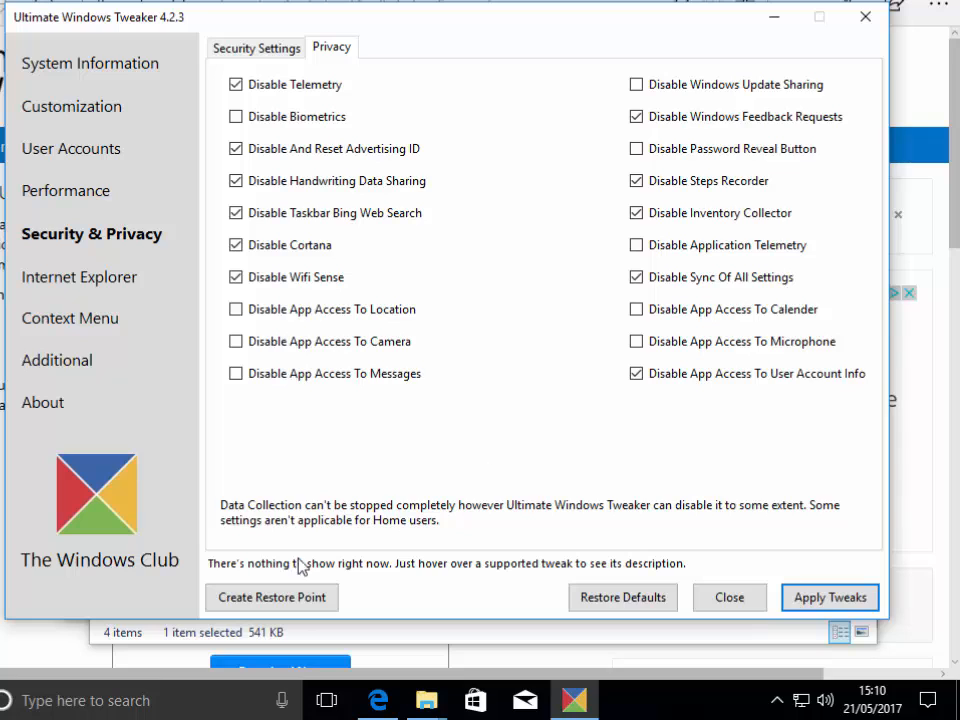
Exit Ultimate Windows Tweaker and close the File Explorer window of its extracted folder.
left_click(755, 603)
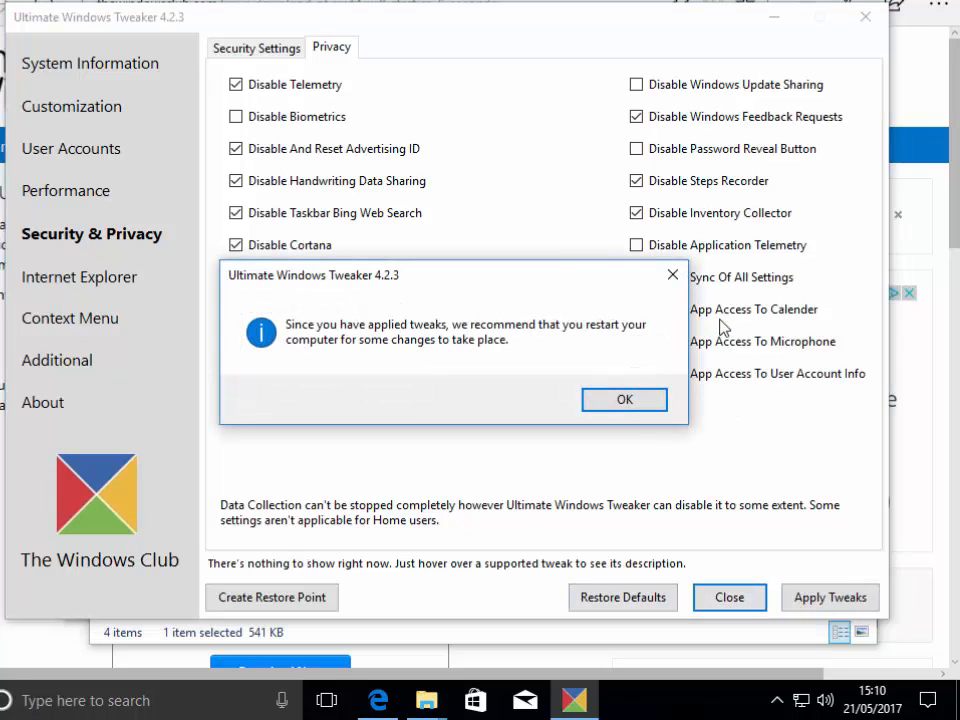
left_click(625, 400)
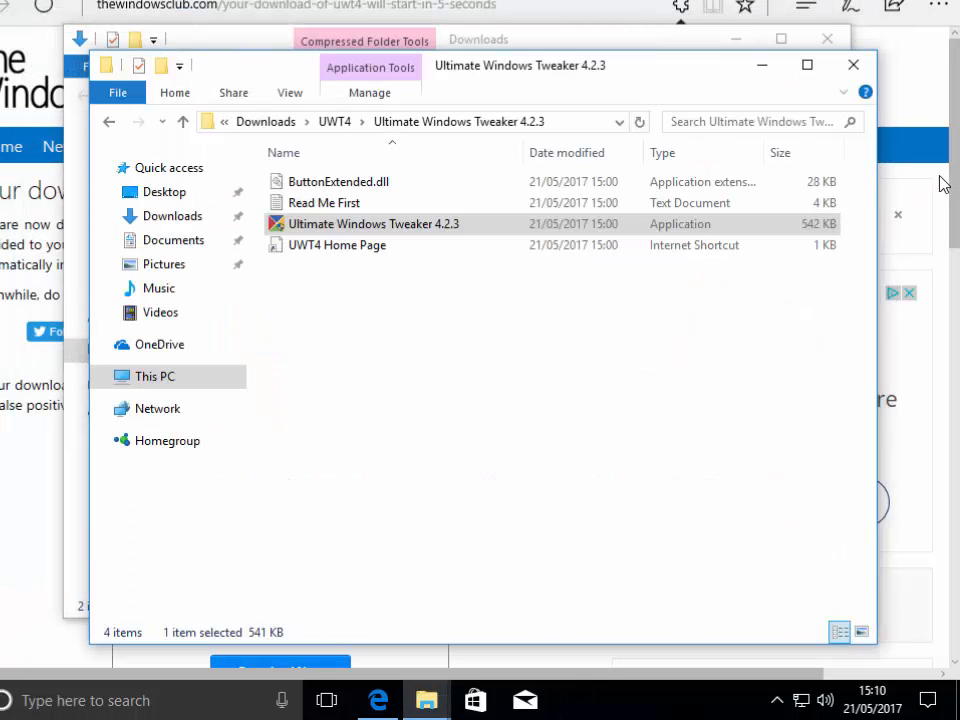
left_click(866, 77)
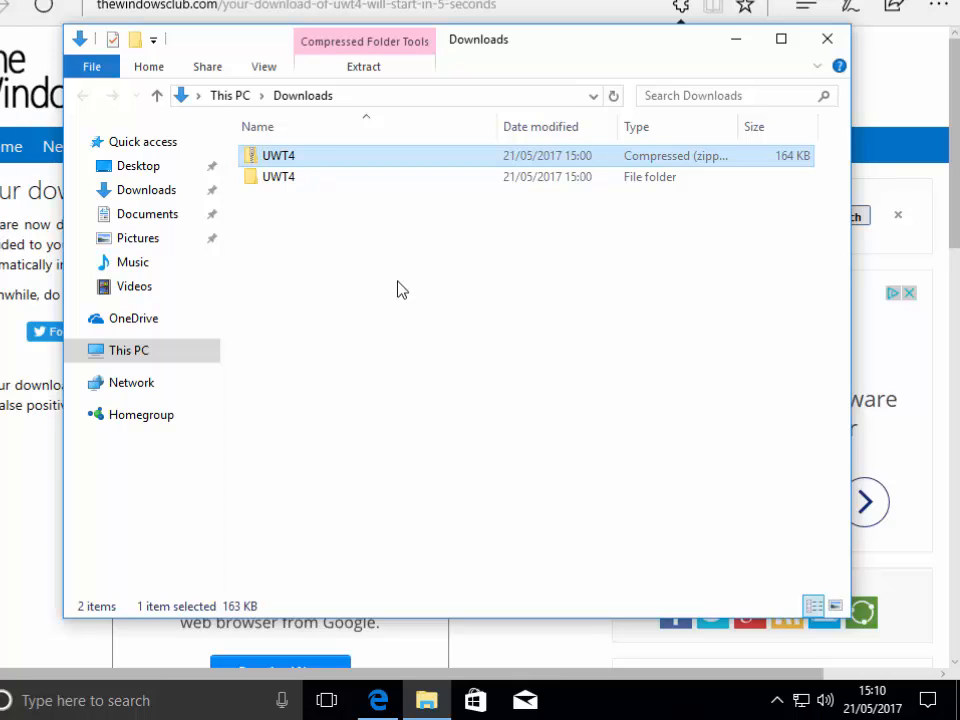
Delete the extracted UWT4 folder and the UWT4 compressed file from the Downloads folder.
left_click(294, 186)
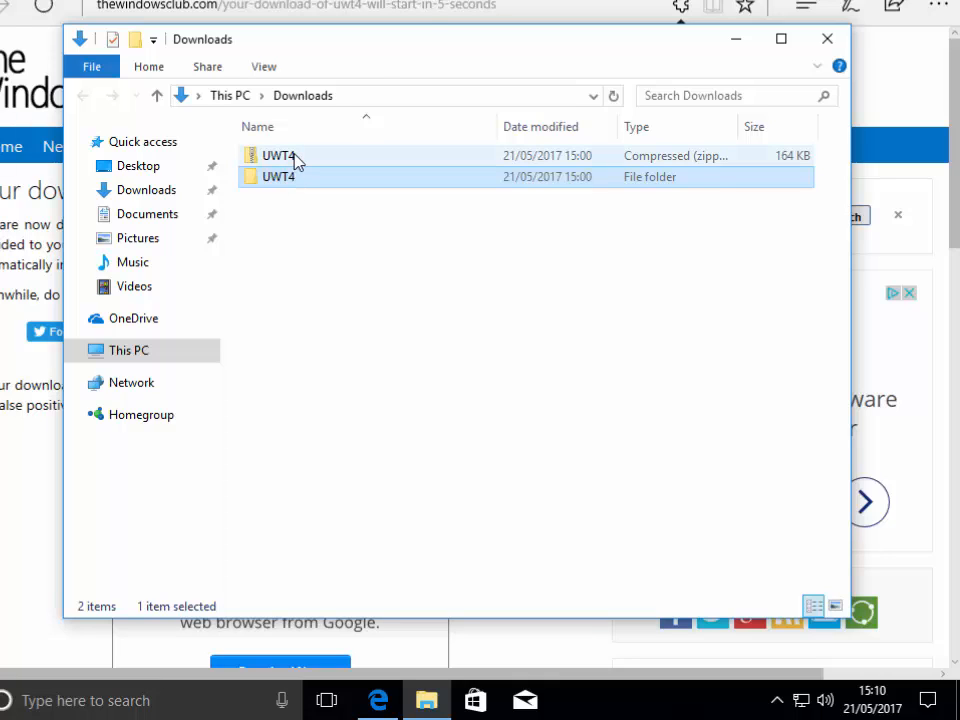
left_click(295, 159)
left_click(295, 180)
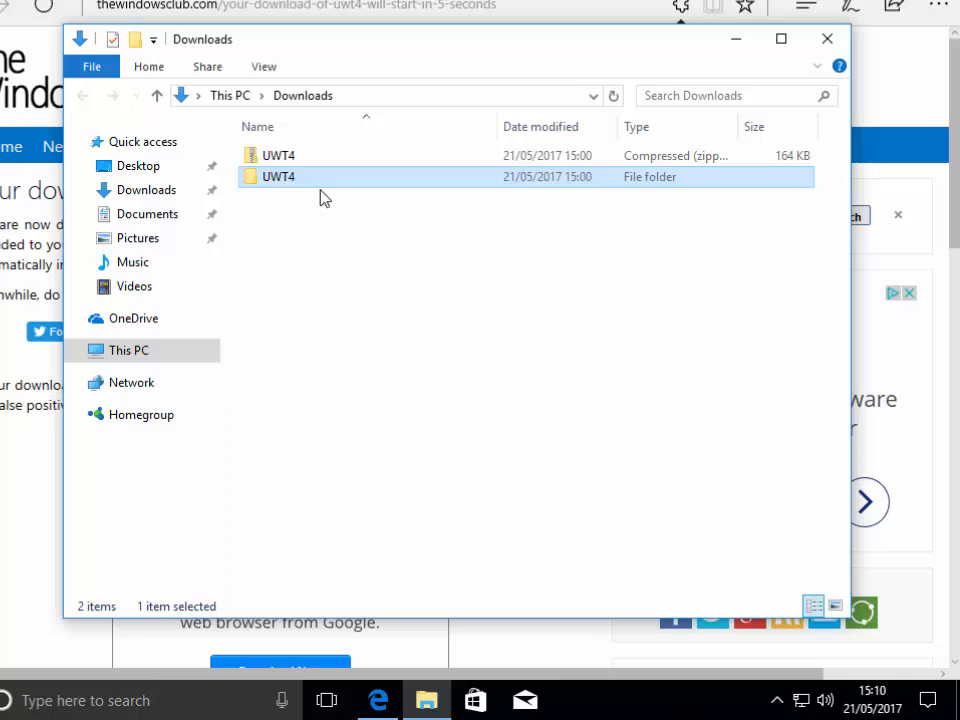
right_click(258, 183)
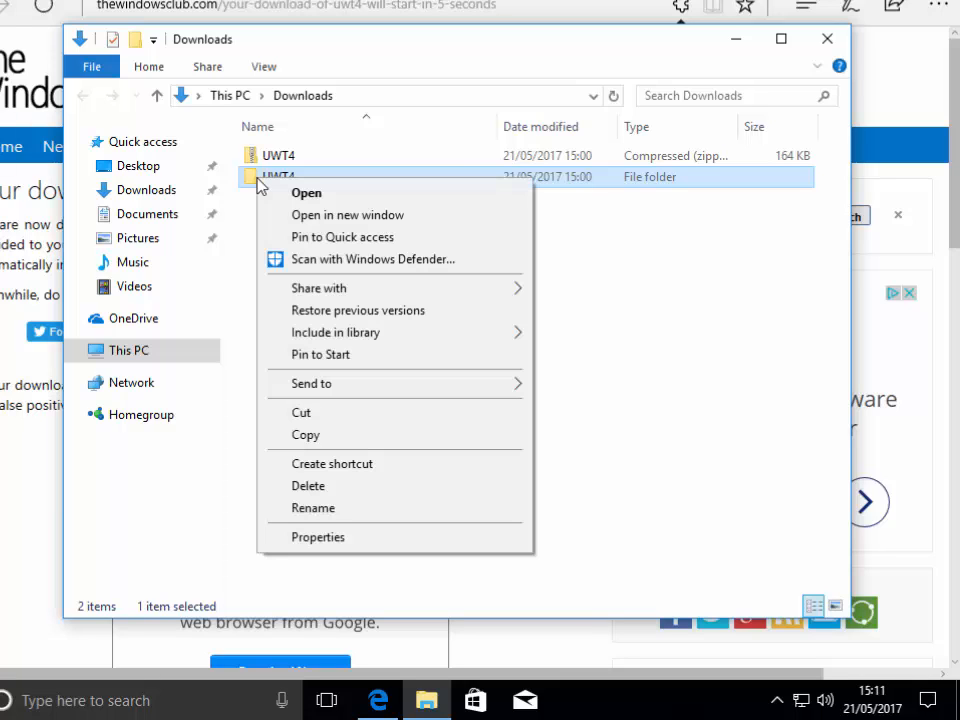
left_click(308, 486)
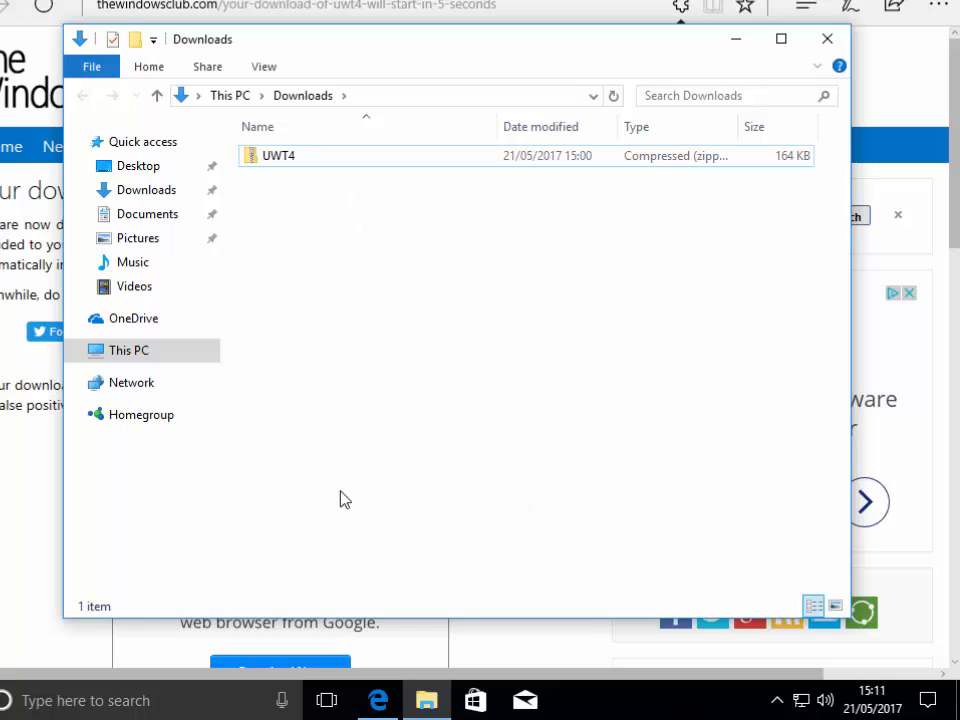
right_click(290, 162)
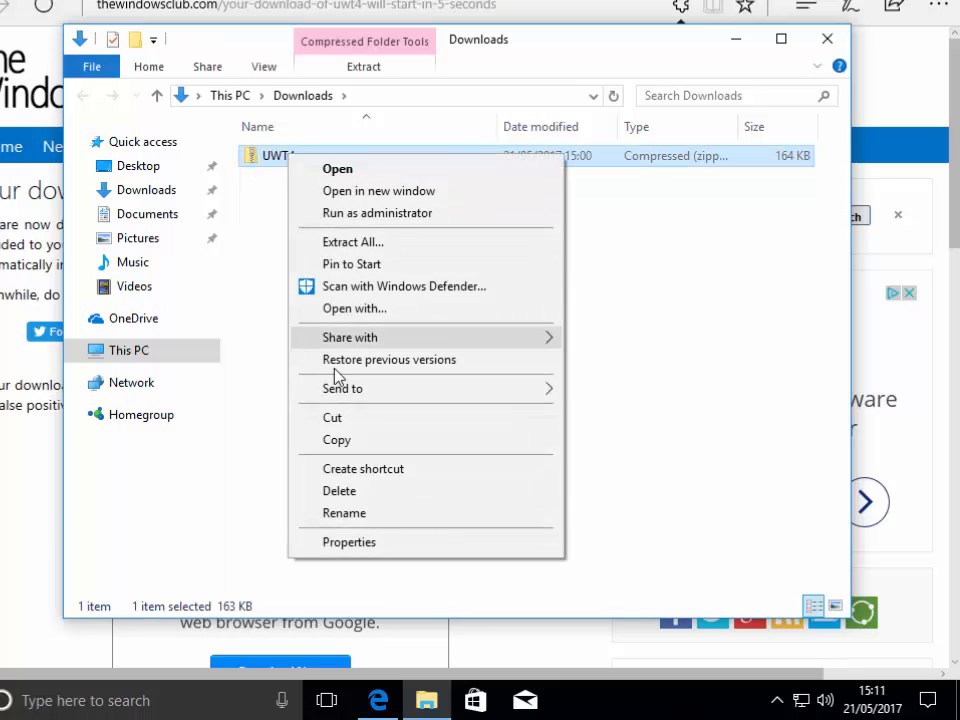
left_click(356, 497)
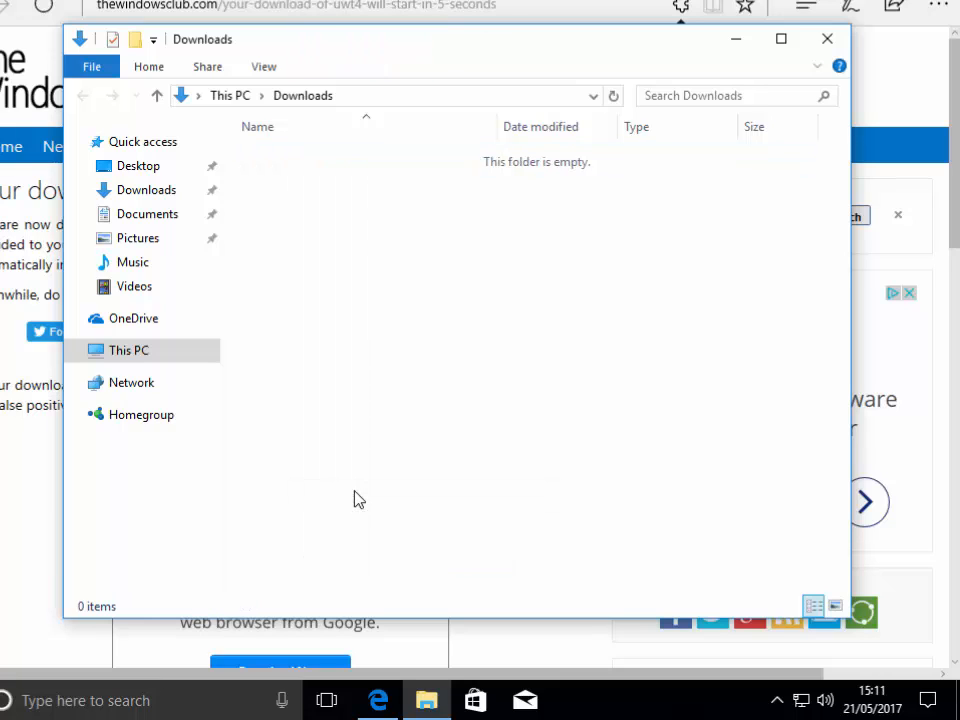
Close the Downloads window and the Edge browser with all its tabs.
left_click(836, 44)
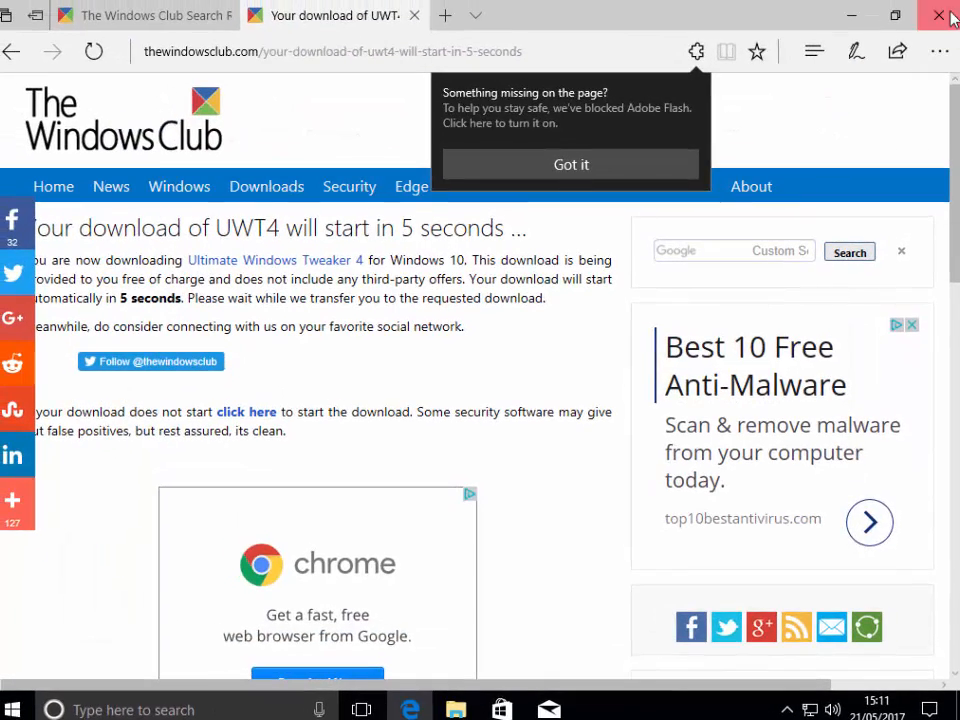
left_click(940, 16)
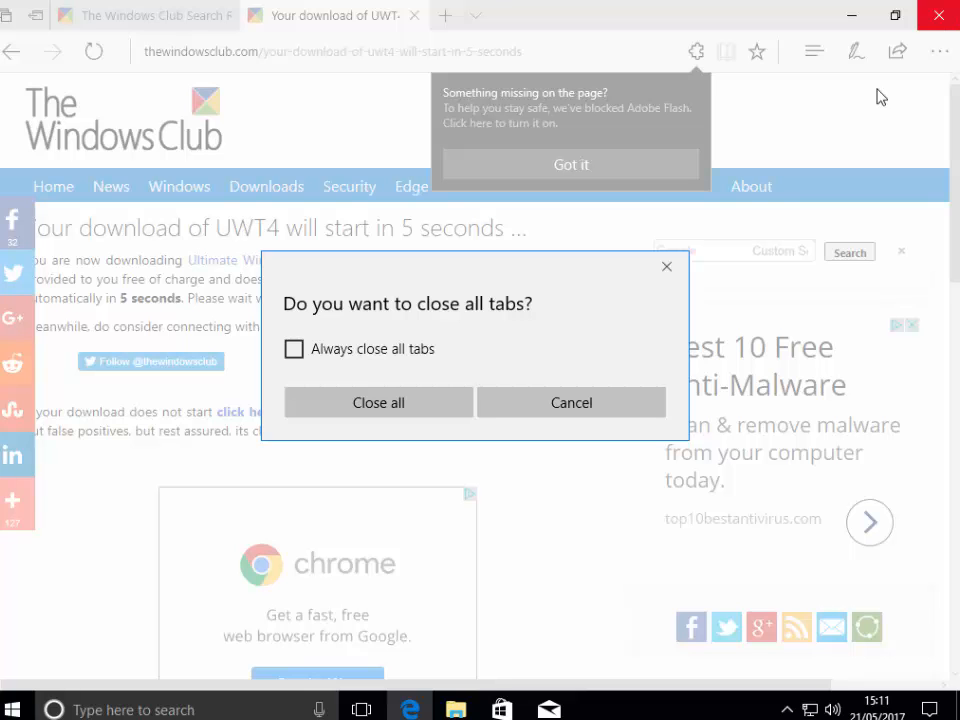
left_click(433, 416)
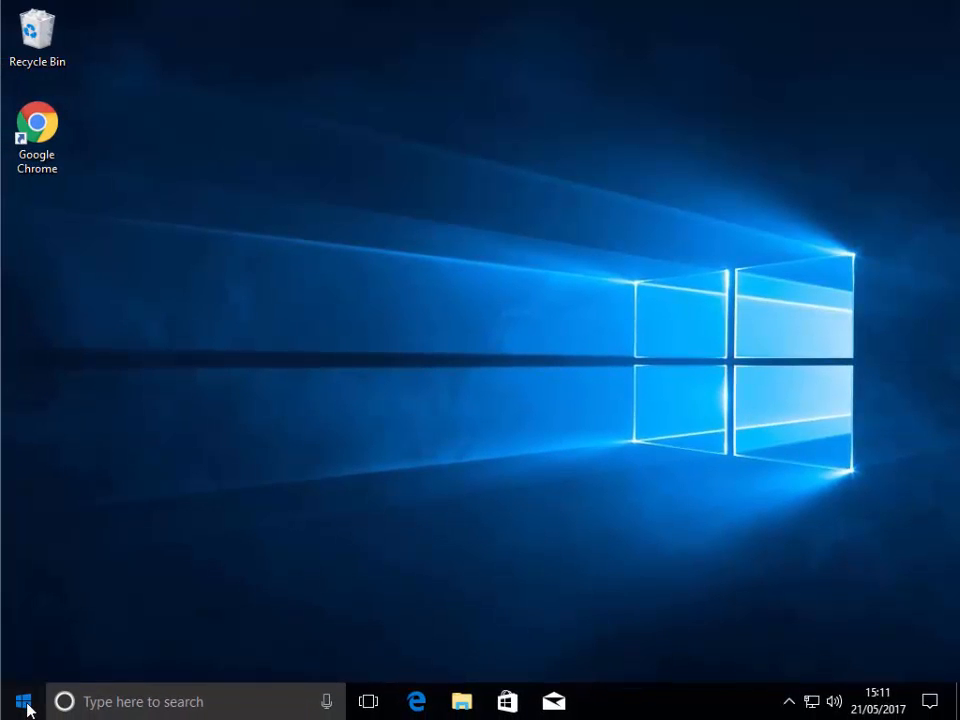
Restart the computer with the Update and restart power option.
left_click(24, 704)
left_click(23, 662)
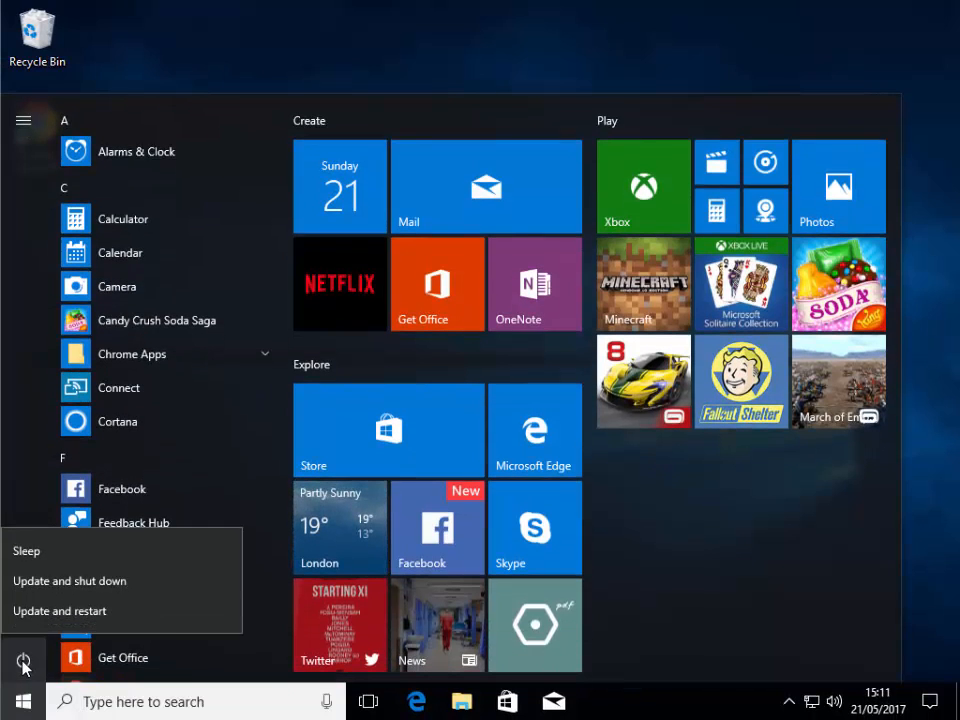
left_click(143, 611)
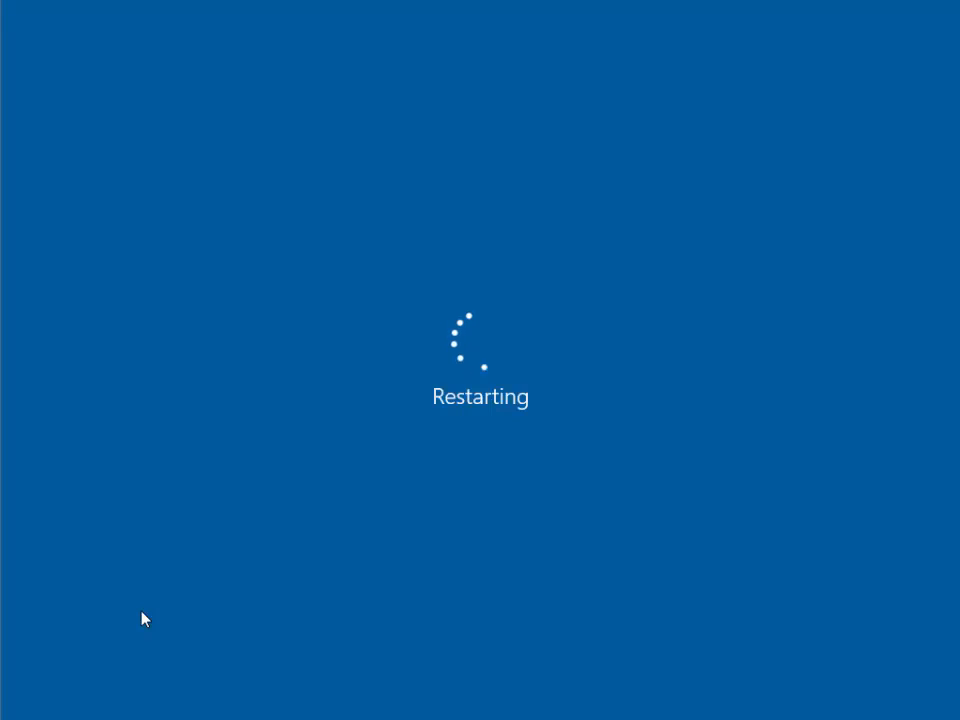